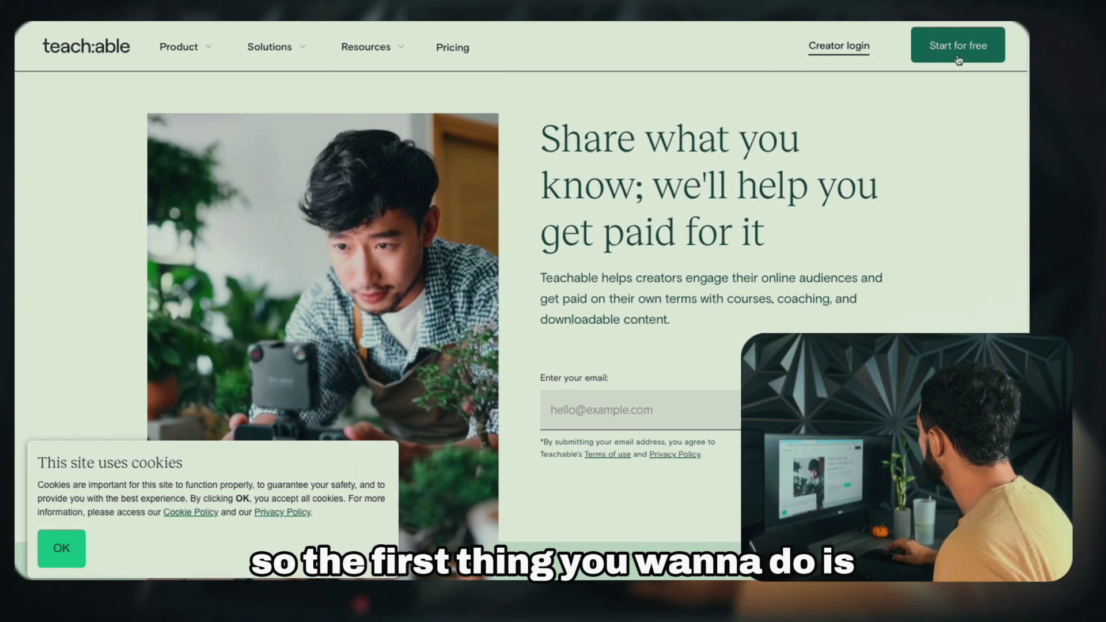
Create a free Teachable account with the user's e-mail address and a password
click(958, 45)
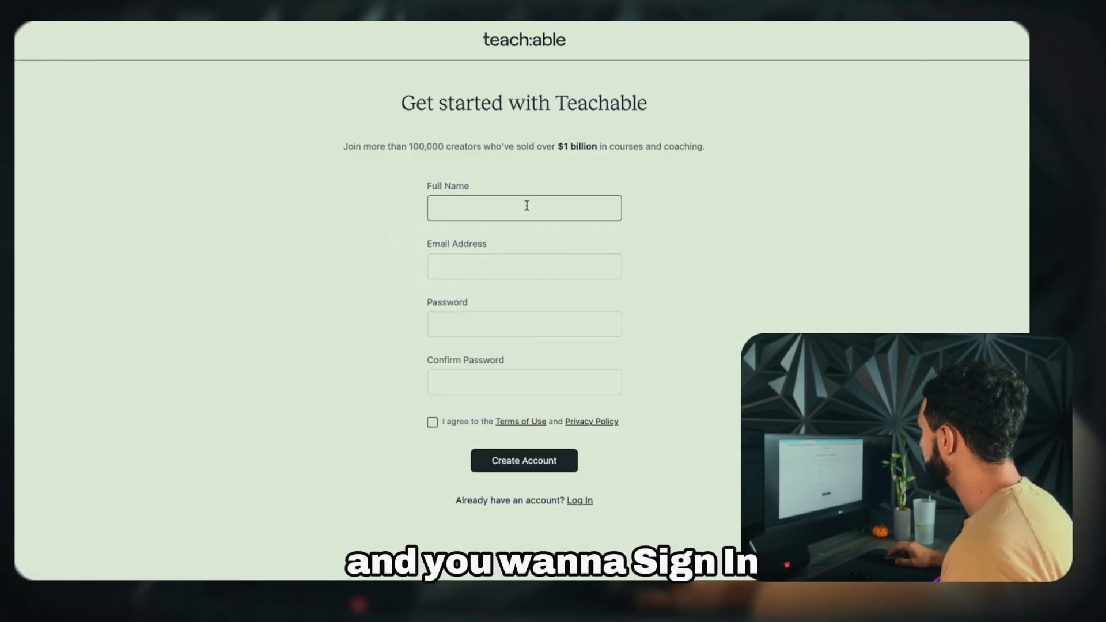
key(Tab)
text(password)
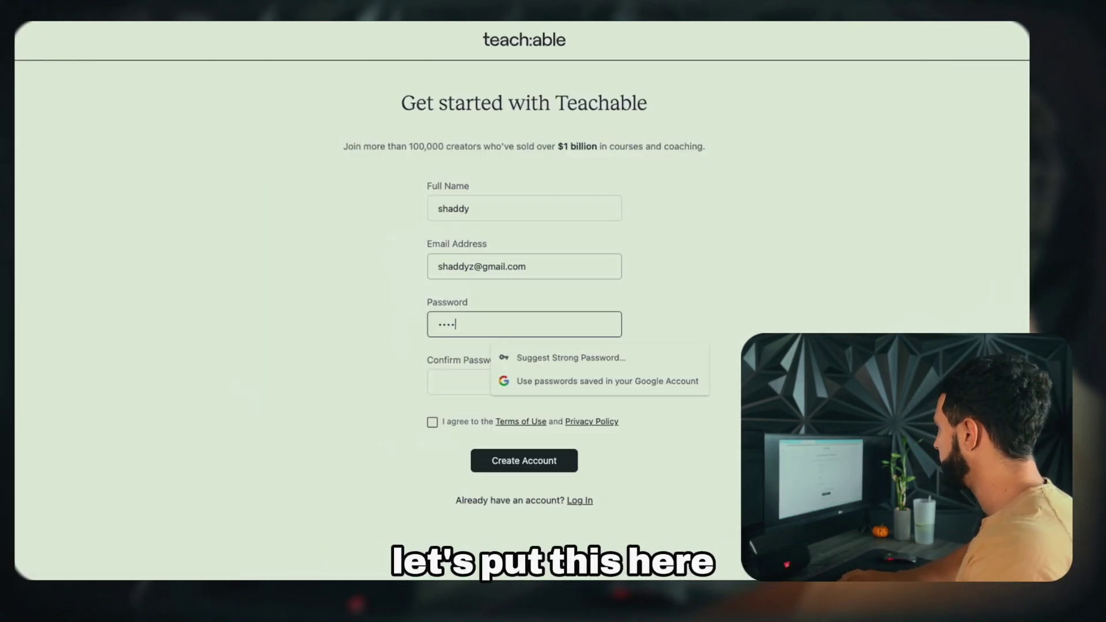
key(Tab)
text(password)
click(525, 461)
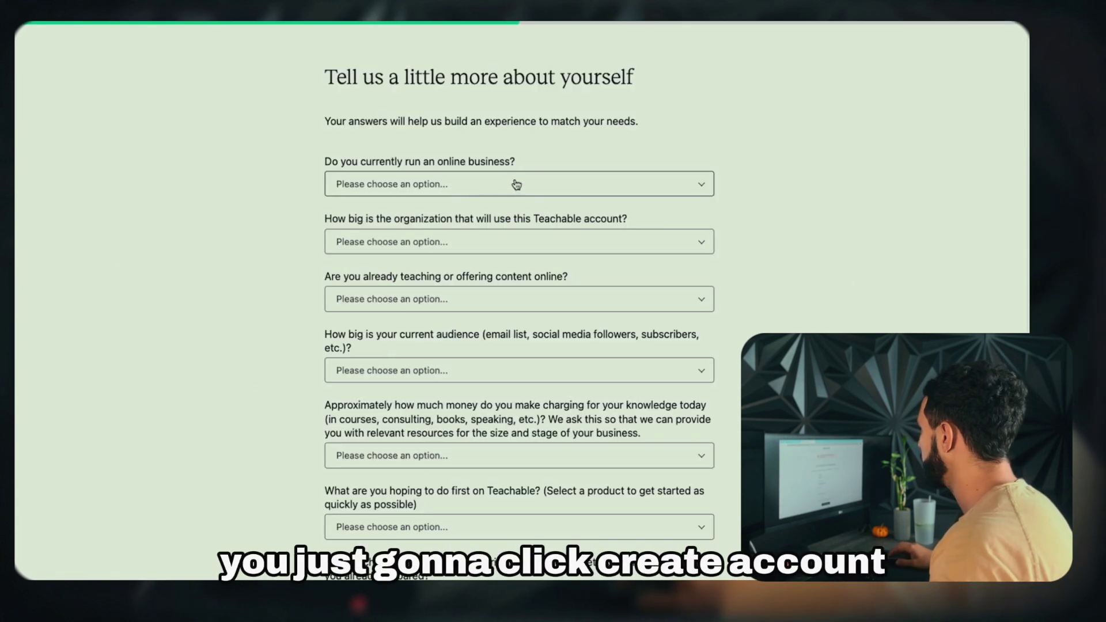
Answer onboarding: part-time business, organization size Just me, Content Creator, teaching offline but not online
click(513, 189)
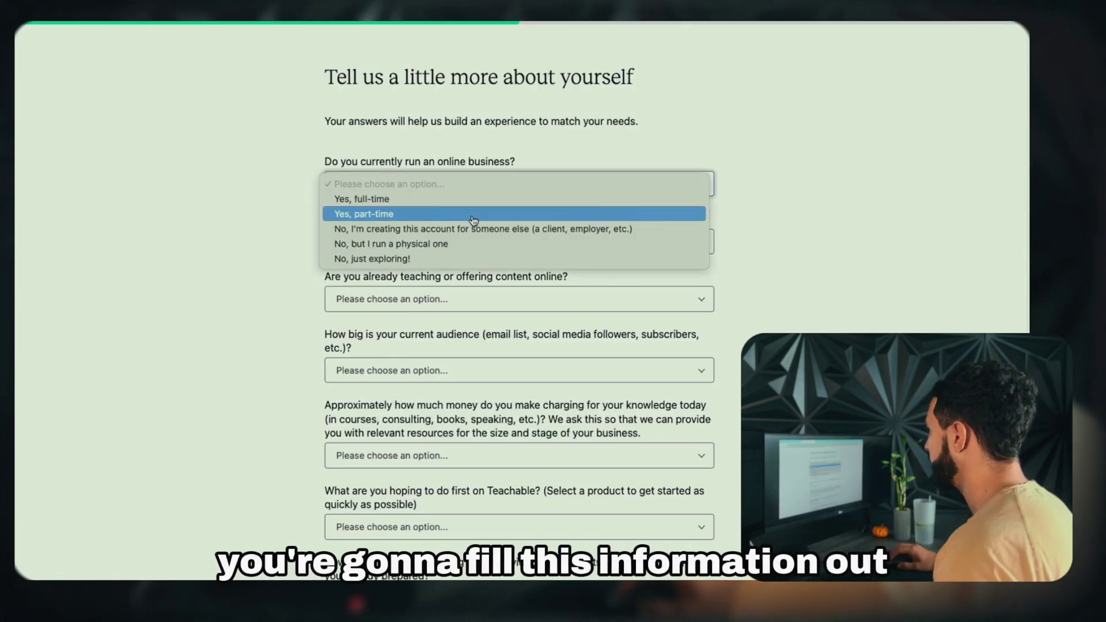
click(474, 218)
click(467, 186)
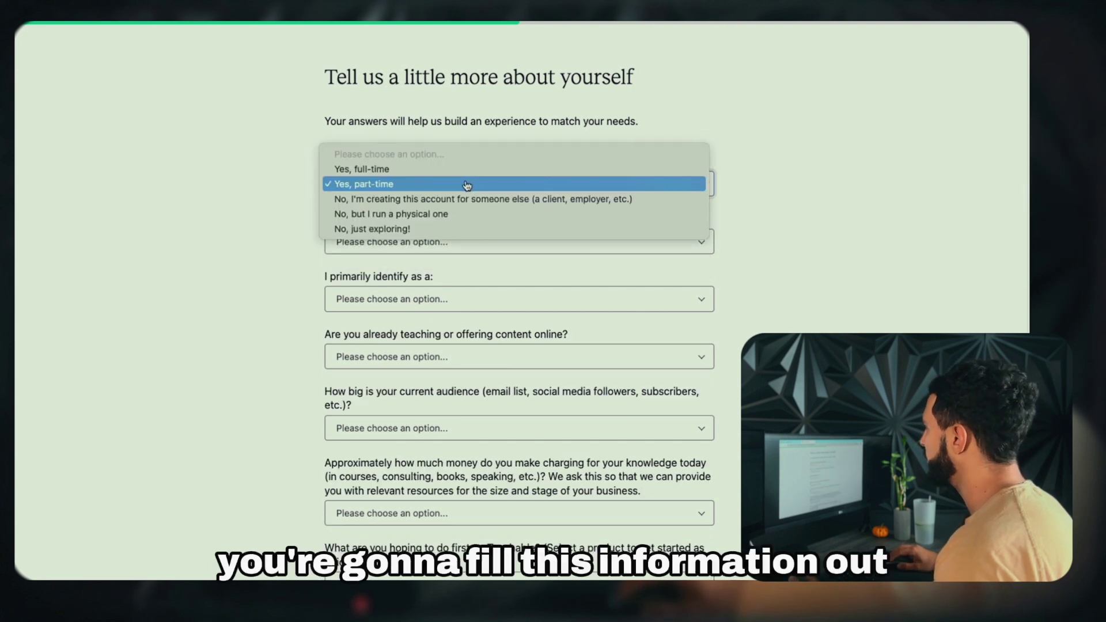
click(467, 186)
click(548, 248)
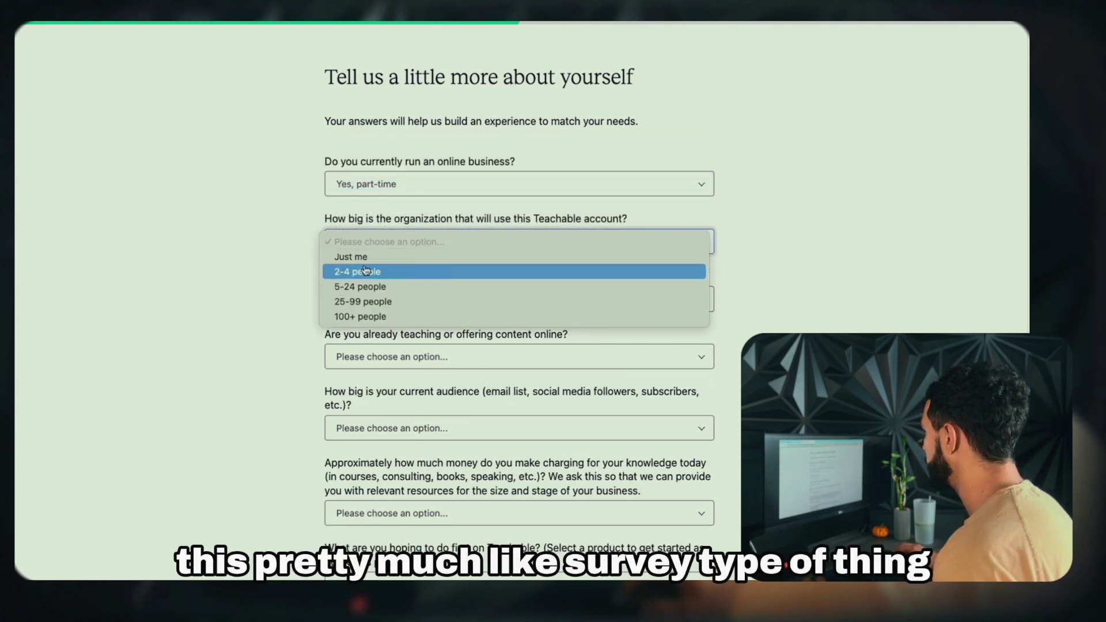
click(363, 256)
click(403, 299)
click(426, 328)
click(426, 357)
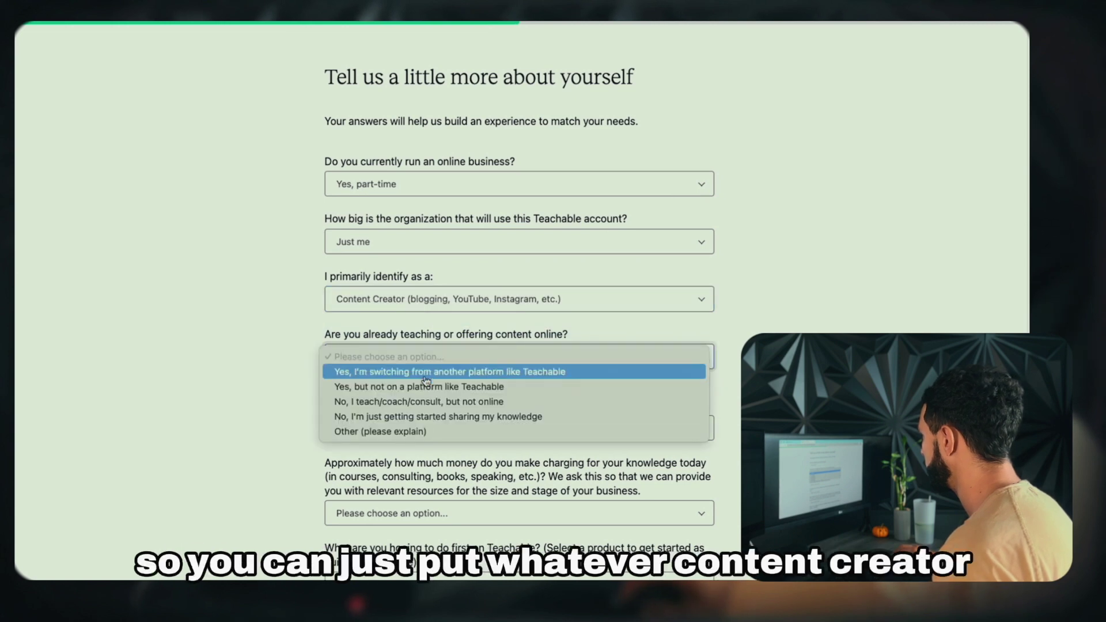
click(419, 401)
Answer audience size, None yet for earnings, online course first, a little prepared material, weekly time; submit
scroll(519, 346, down, 3)
click(518, 357)
click(518, 447)
scroll(518, 345, down, 2)
click(518, 328)
click(519, 399)
click(519, 457)
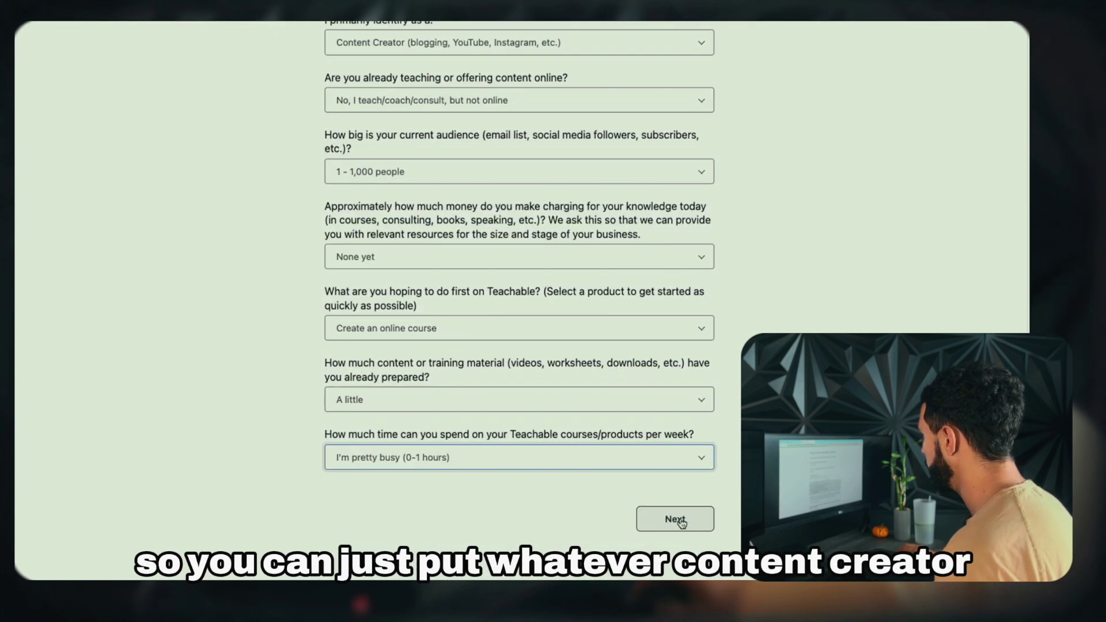
click(677, 524)
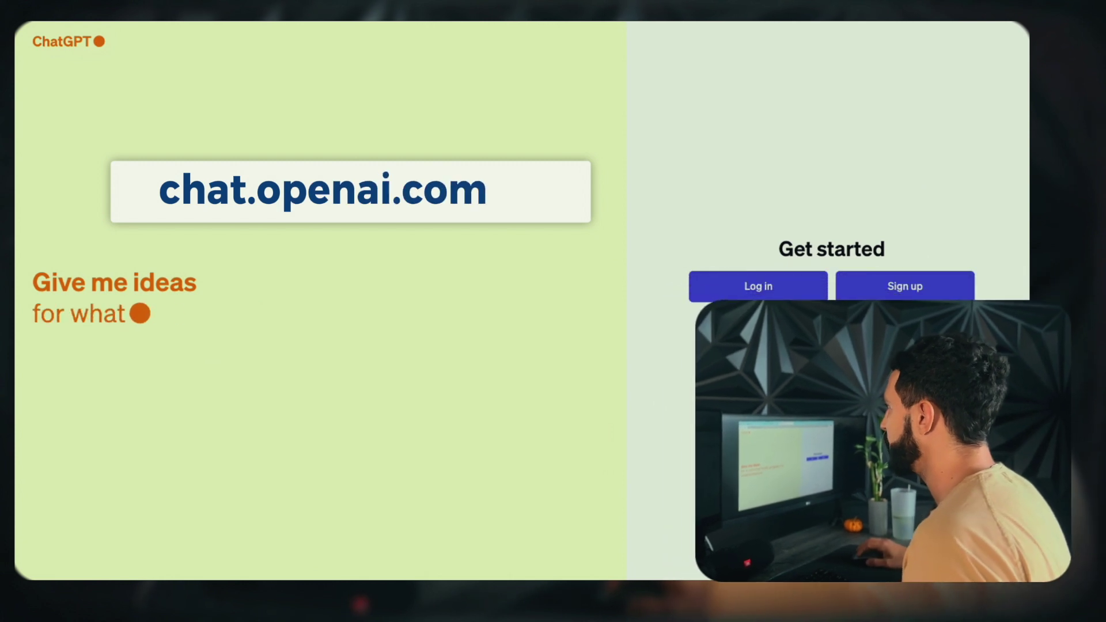
Log in to ChatGPT with Continue with Google
click(759, 282)
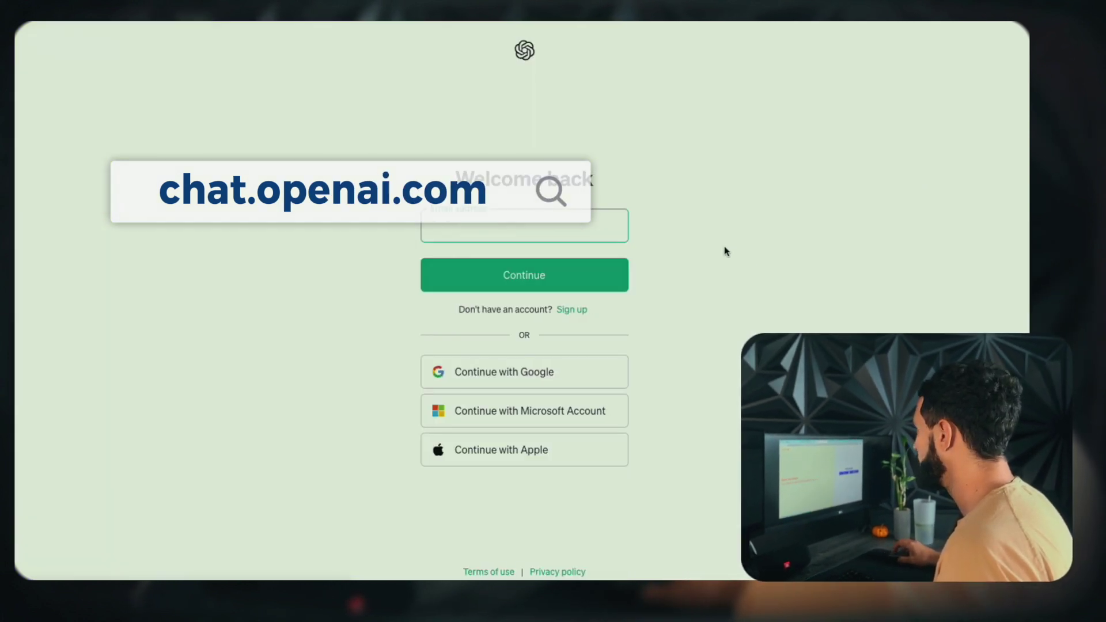
click(533, 387)
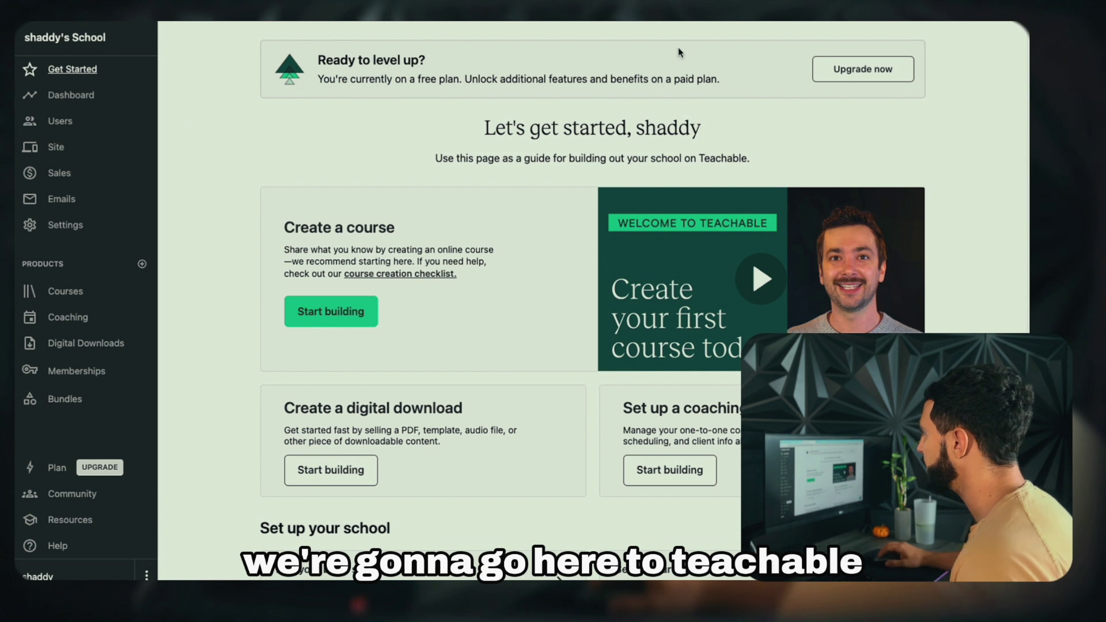
Create a new course titled 'Stock Market Master Course'
click(351, 319)
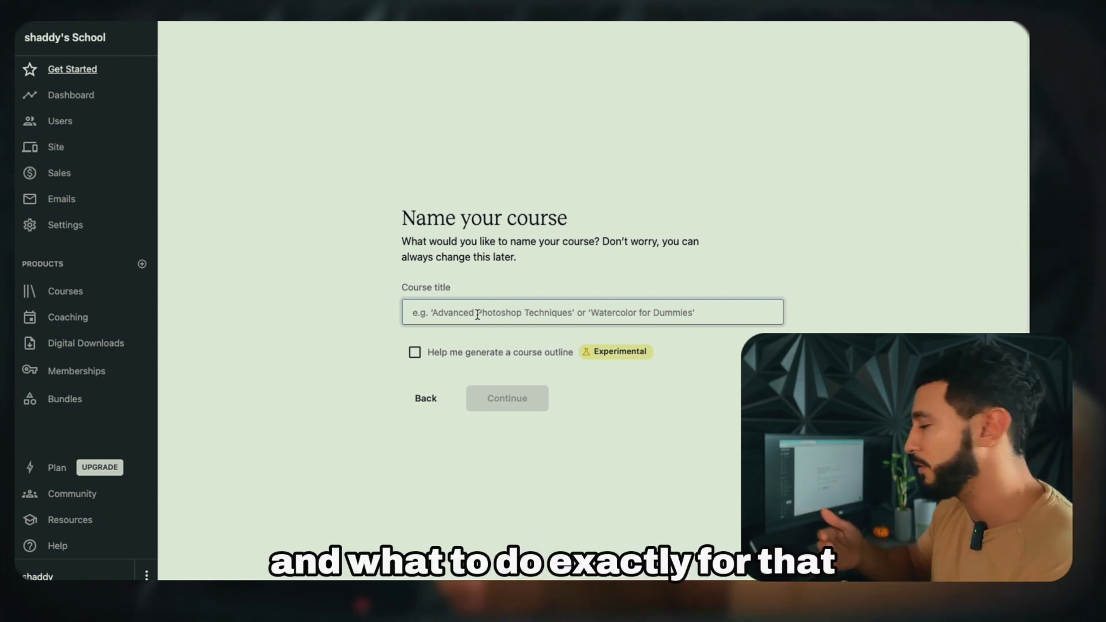
text(s)
key(BackSpace)
text(S)
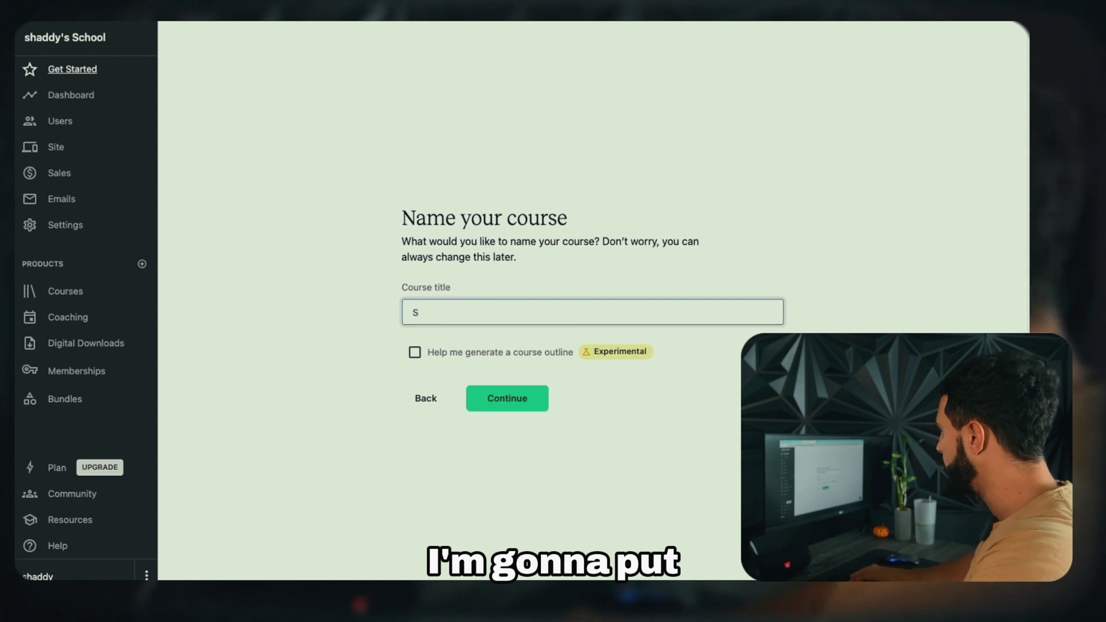
text(tock Market Master Co)
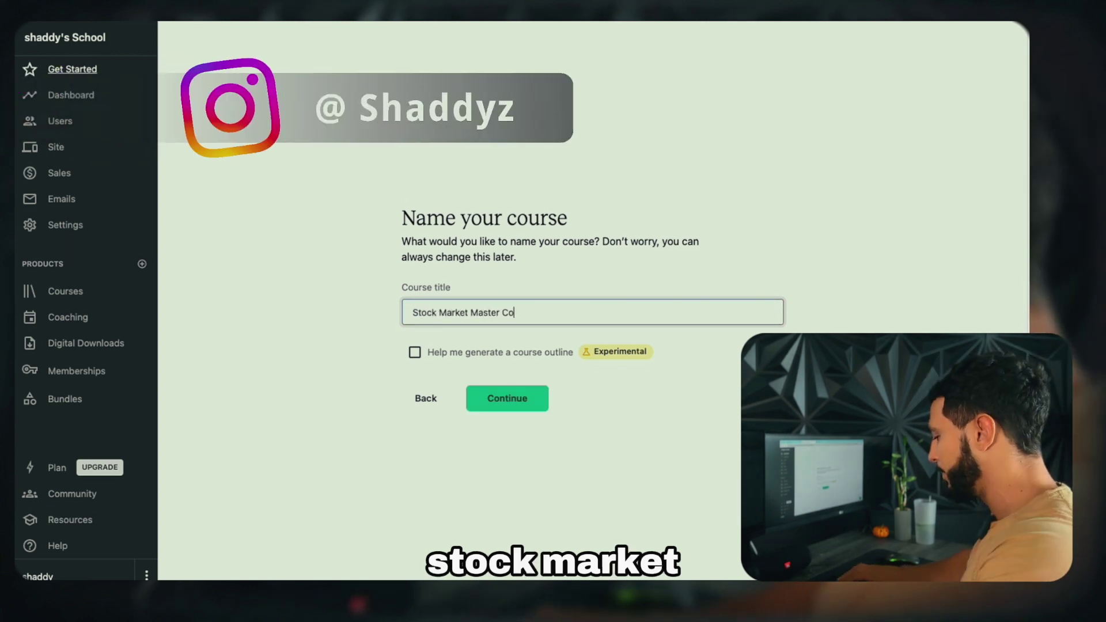
text(urse)
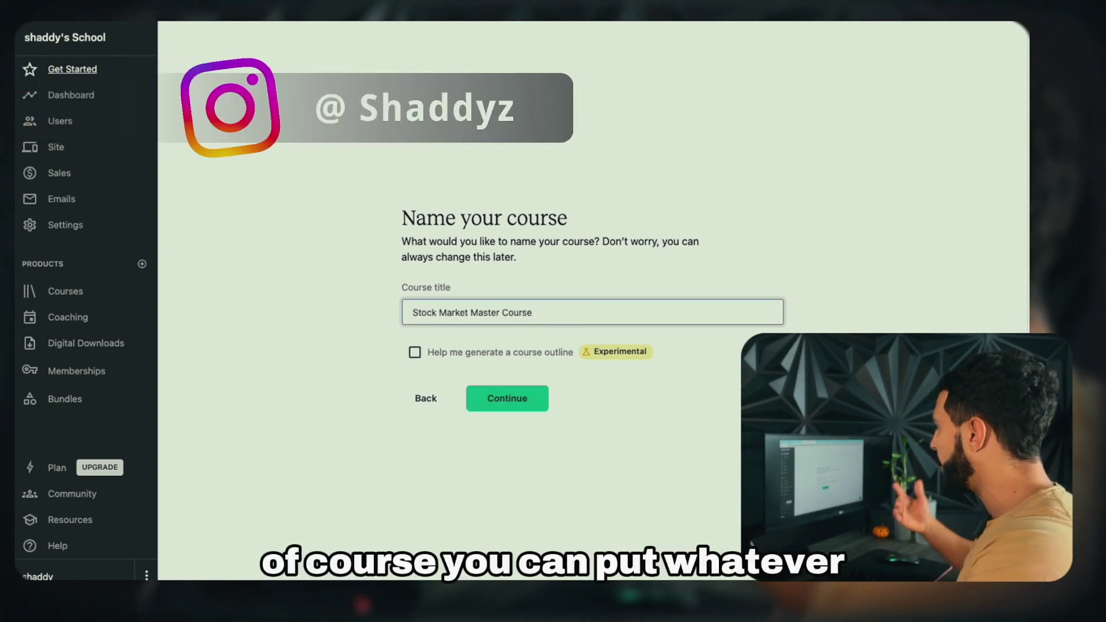
click(528, 398)
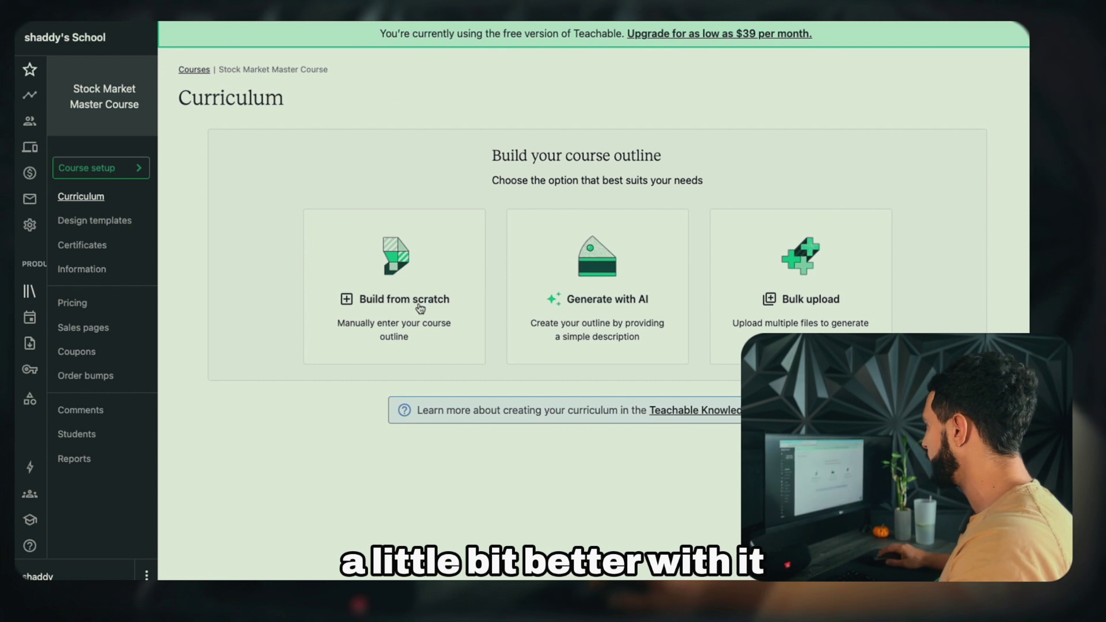
Choose Build from scratch for the curriculum, then go back to ChatGPT
click(420, 308)
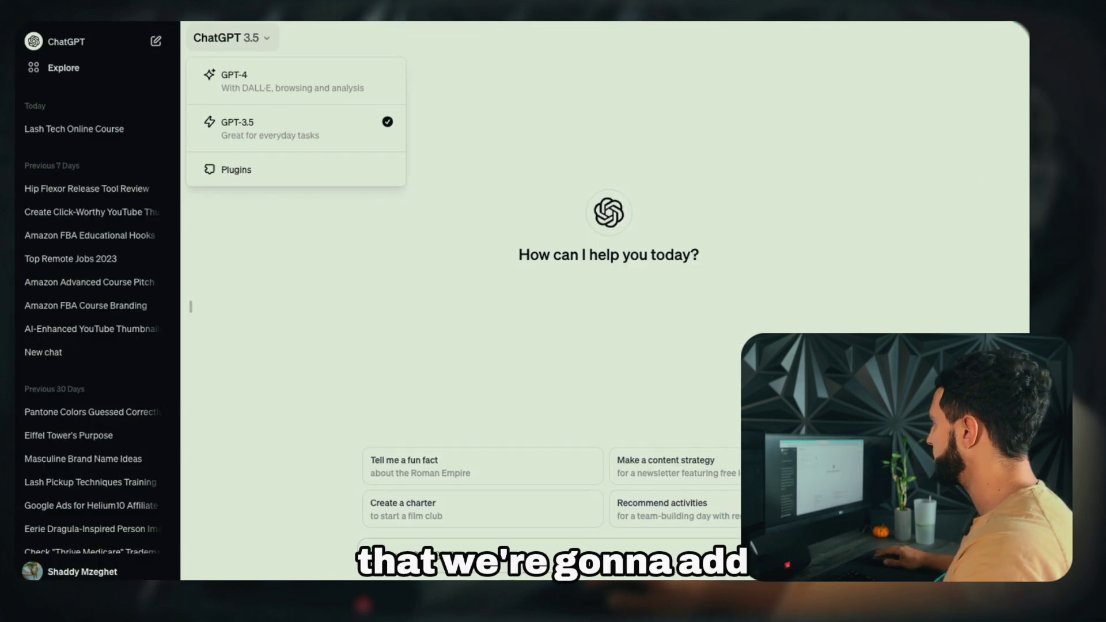
key(Escape)
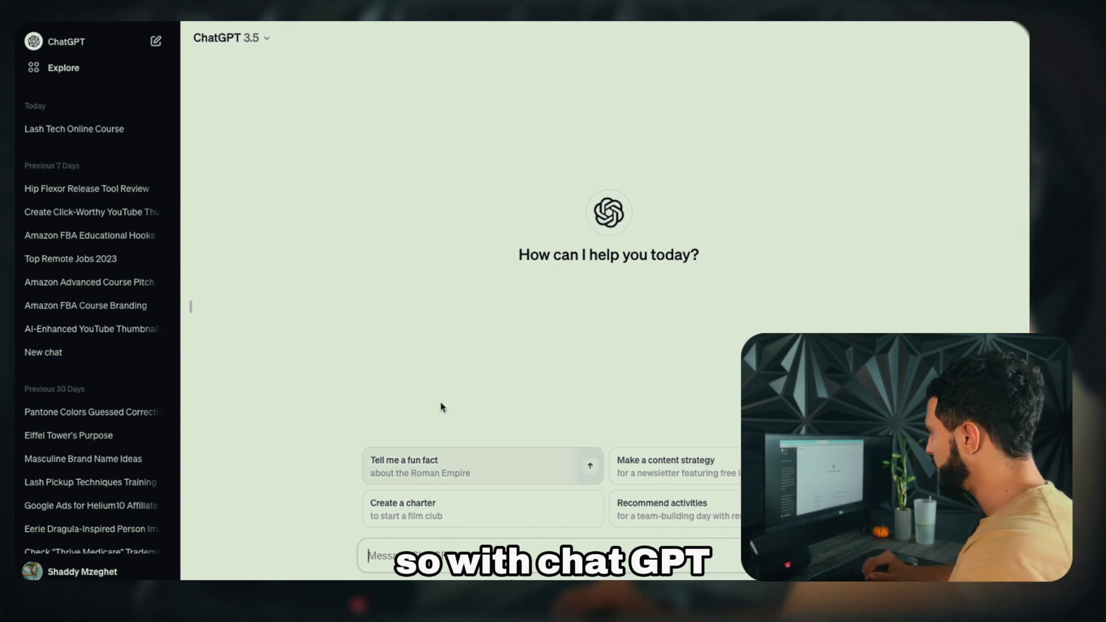
Ask GPT-4 for modules with many lessons each for a course on the pasted course name
click(242, 38)
click(288, 89)
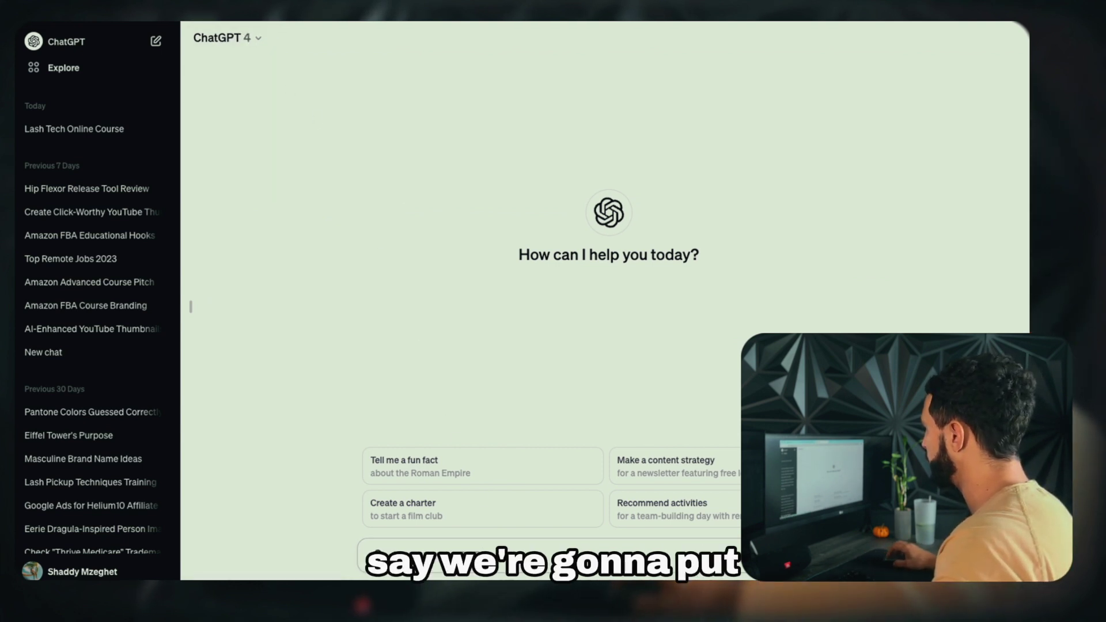
text(I am making a course rel)
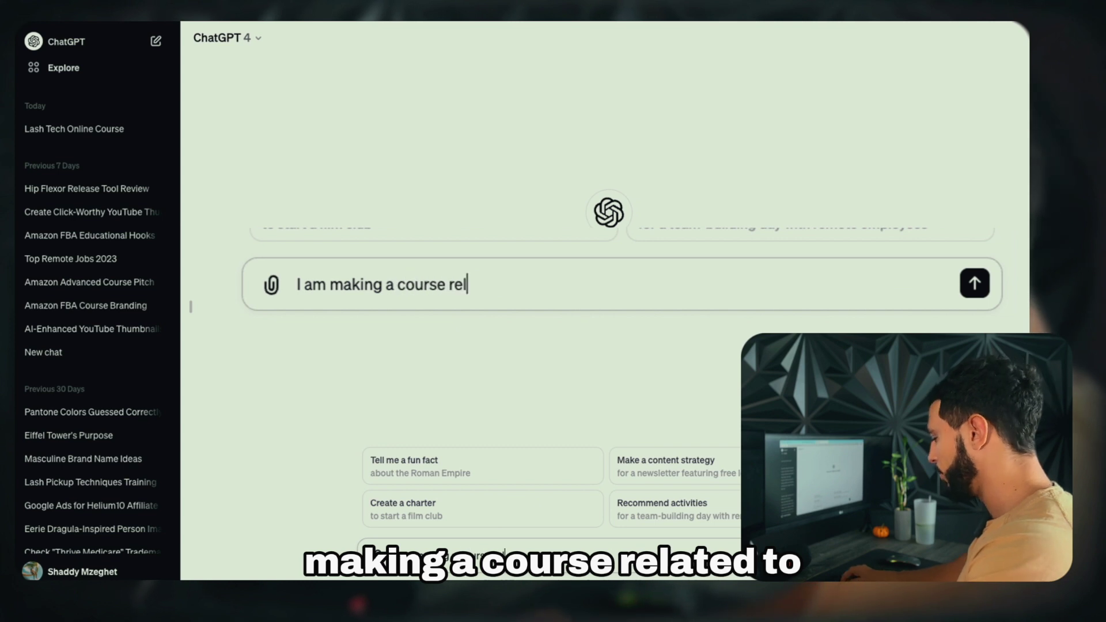
text(ated to)
text(: Stock Market Master Course)
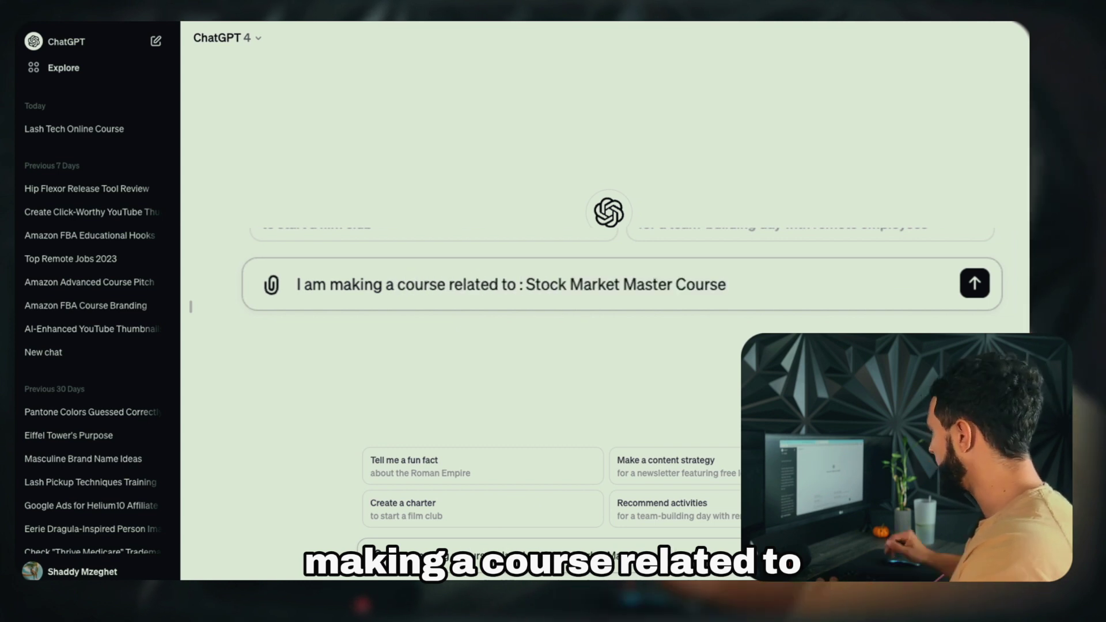
text(i need mo)
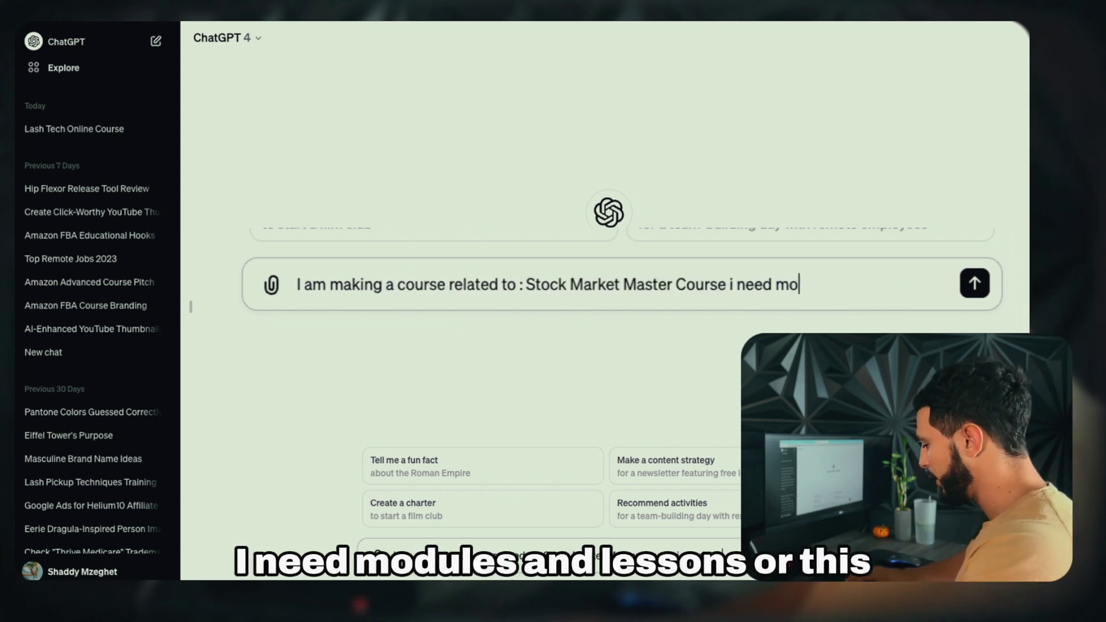
text(dules and lessons for t)
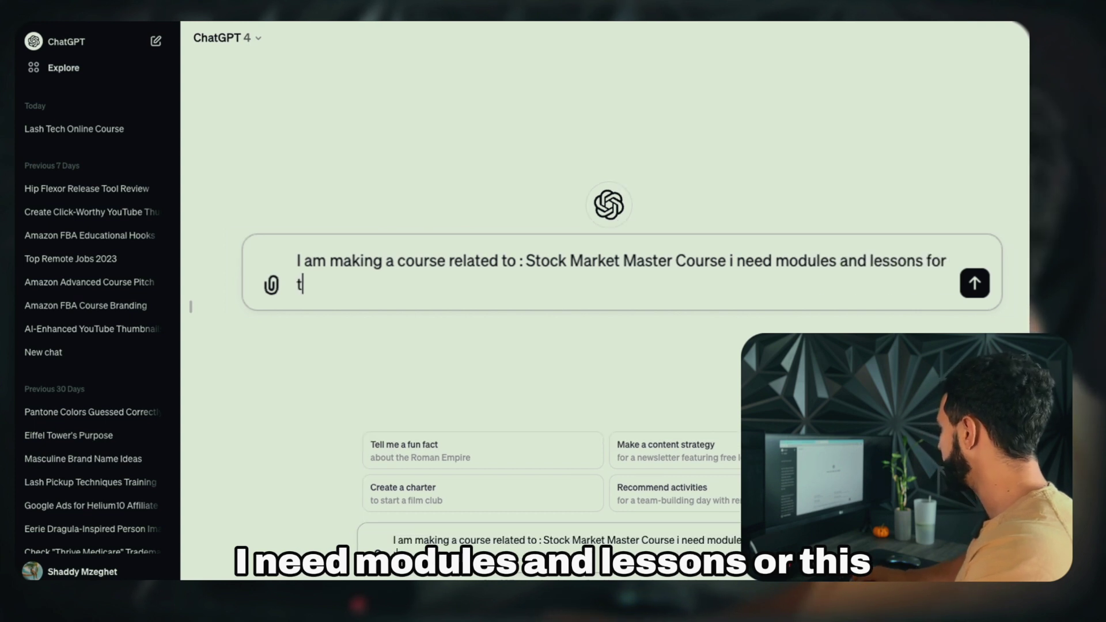
text(his. I need alot of lessons for)
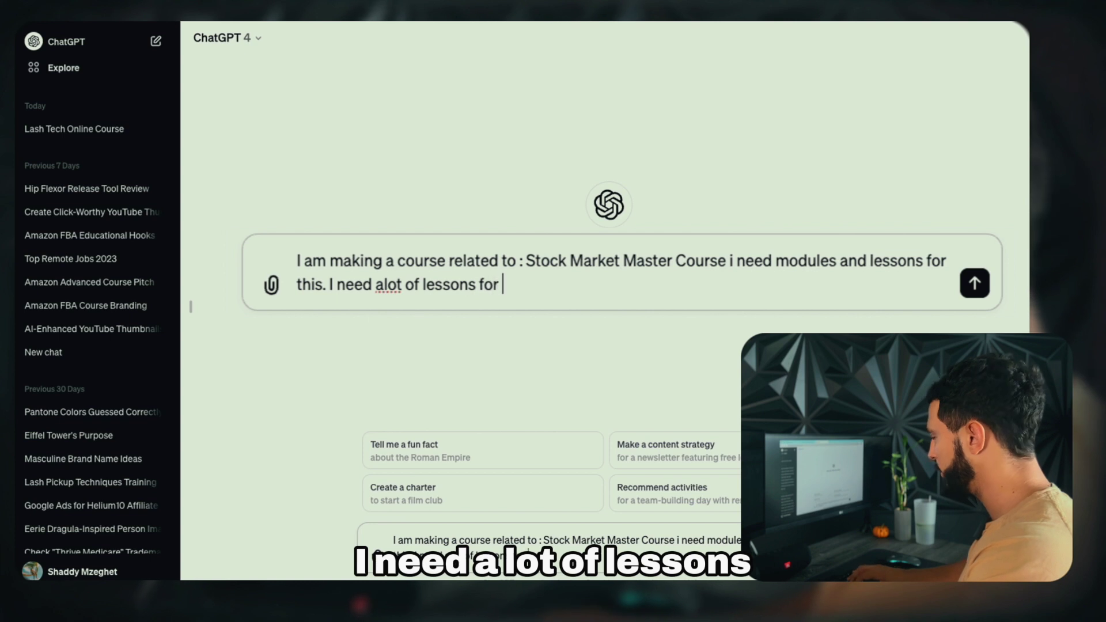
text( each module)
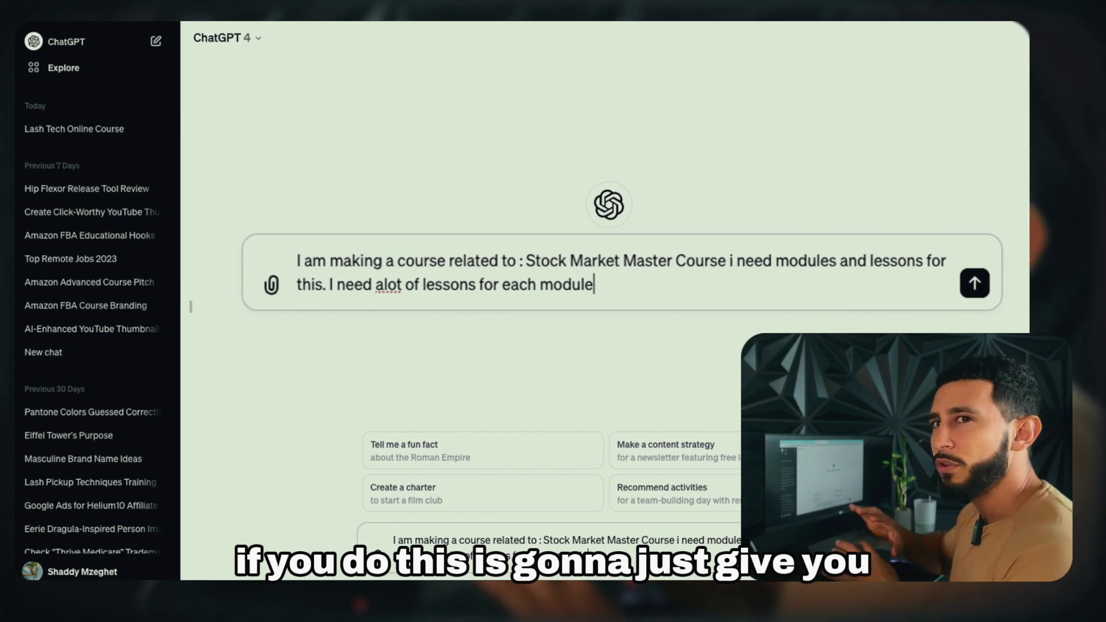
click(974, 284)
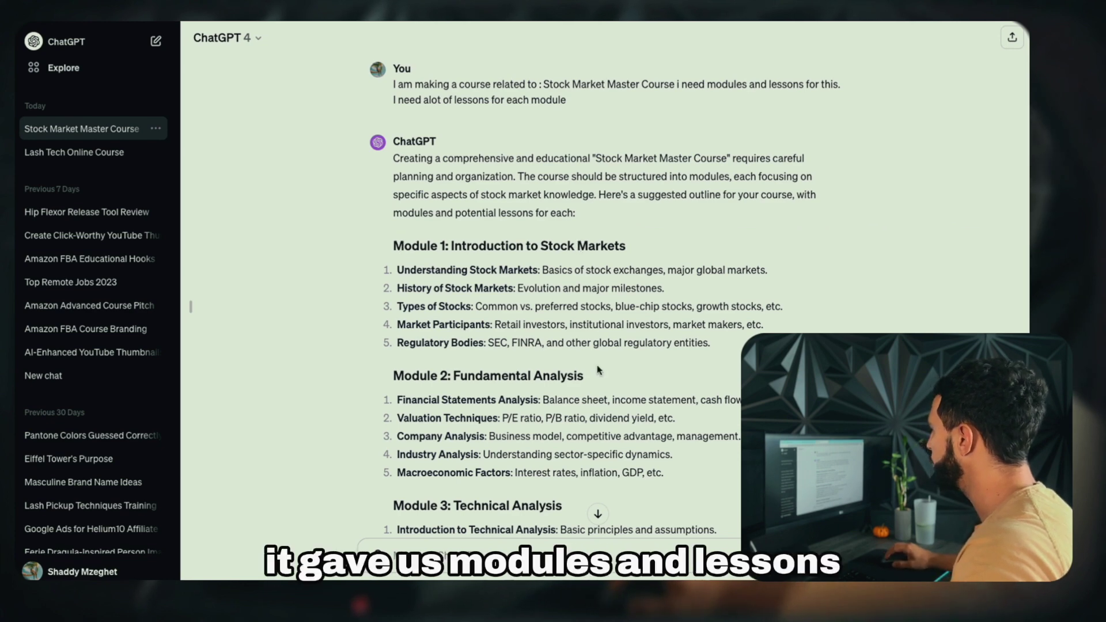
Review ChatGPT's outline and select the 'Module 1: Introduction to Stock Markets' heading
scroll(503, 274, down, 1)
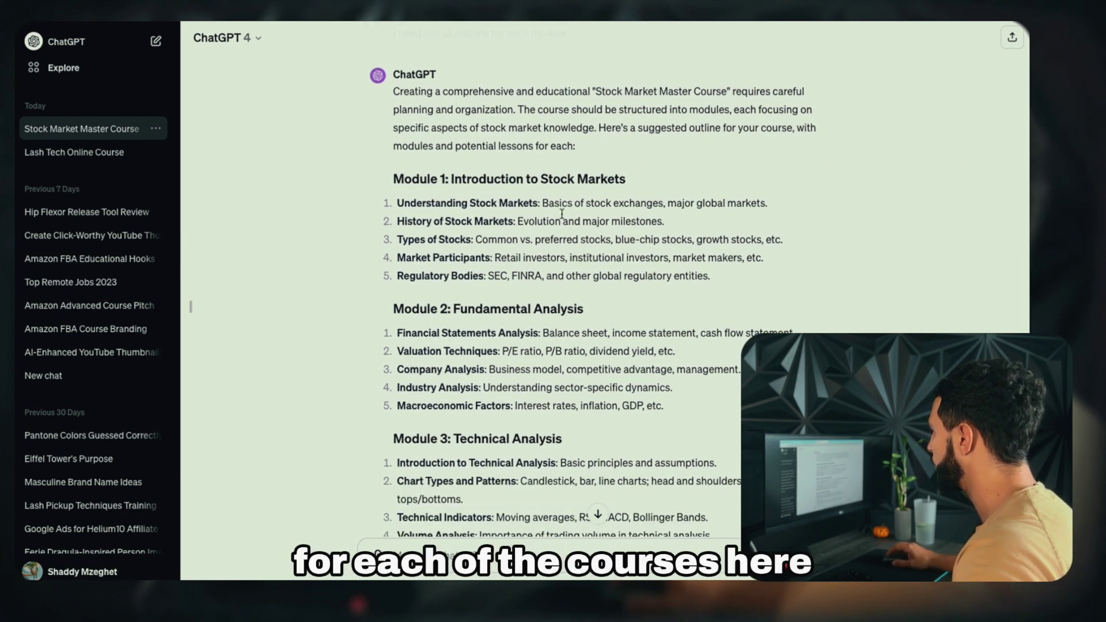
scroll(561, 213, up, 1)
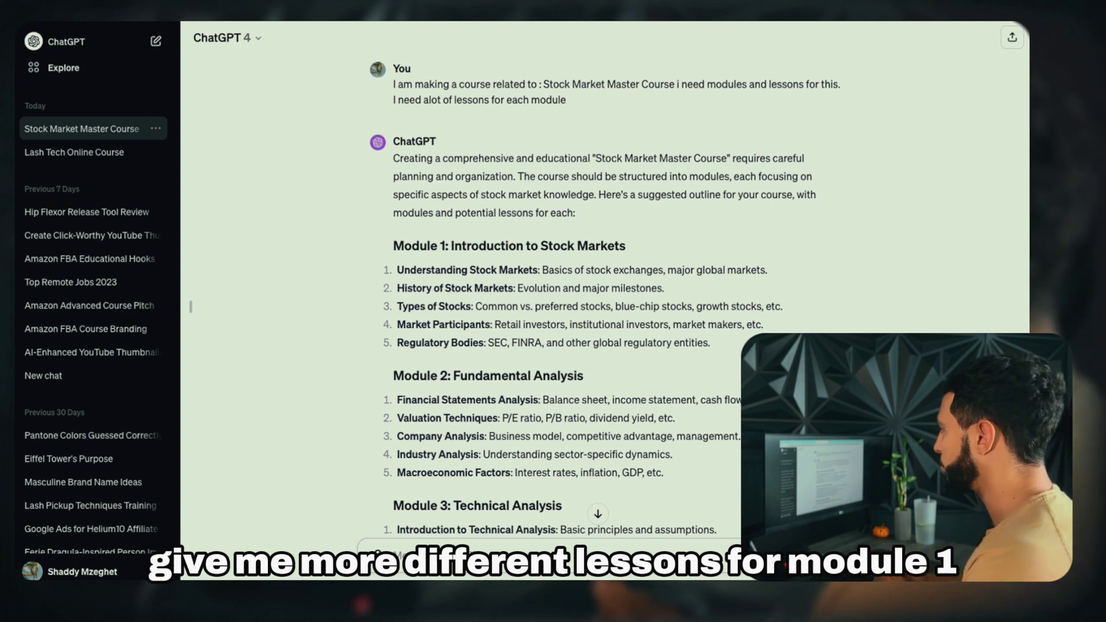
triple_click(489, 248)
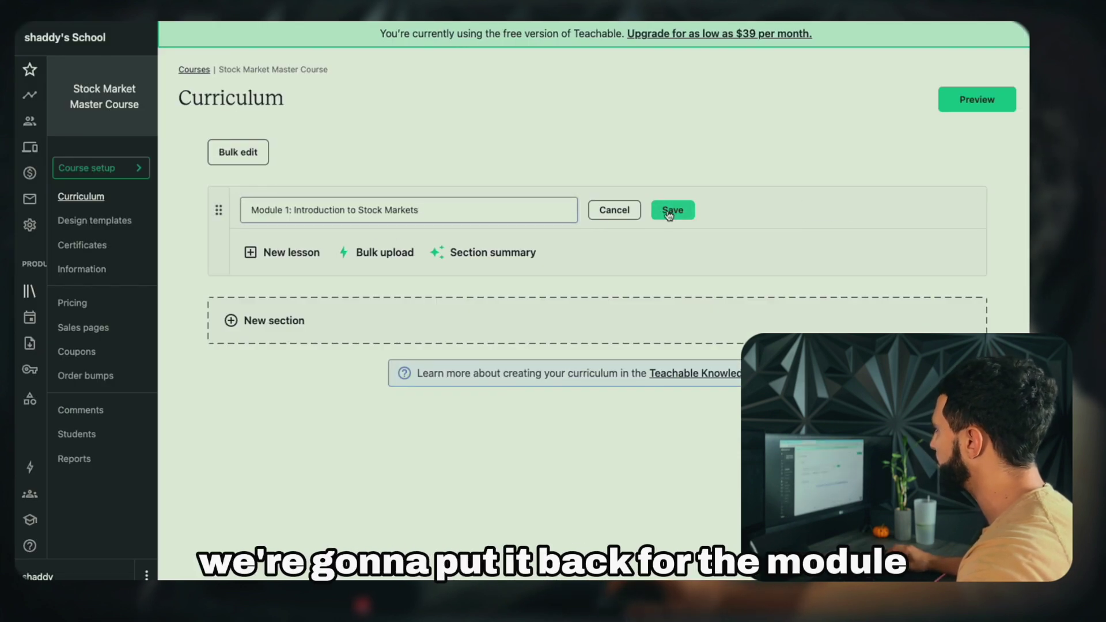
Save the Module 1 name and add lessons Understanding Stock Markets and History of Stock Markets
click(672, 211)
click(291, 253)
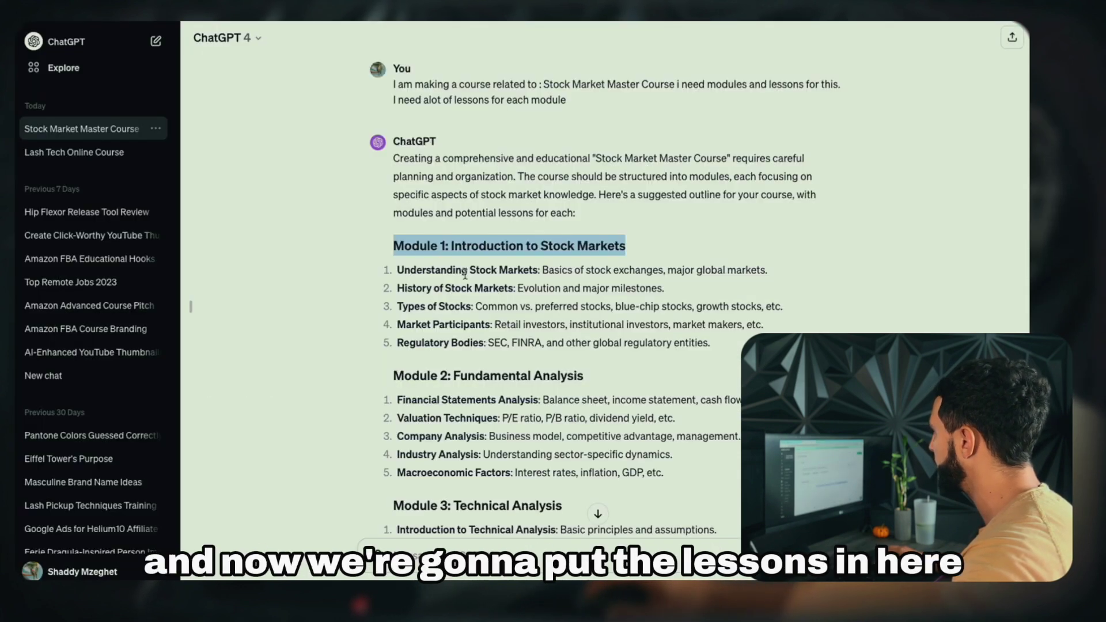
drag(398, 270, 768, 270)
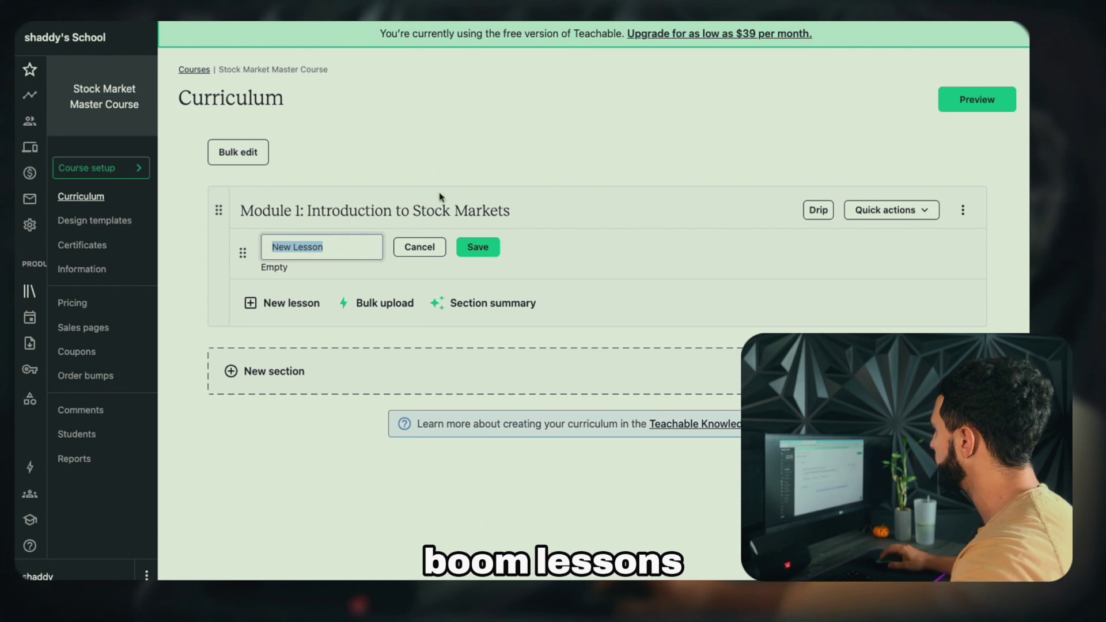
text(Understanding Stock Markets: Basics of stock exchanges, major global markets.)
key(Return)
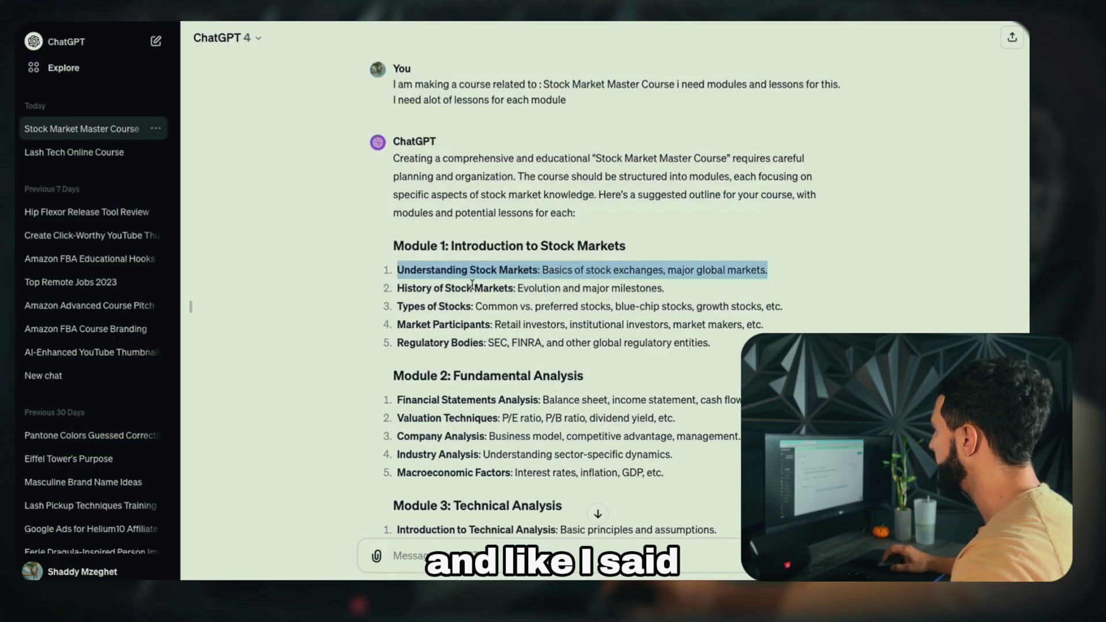
drag(397, 286, 668, 287)
key(ctrl+c)
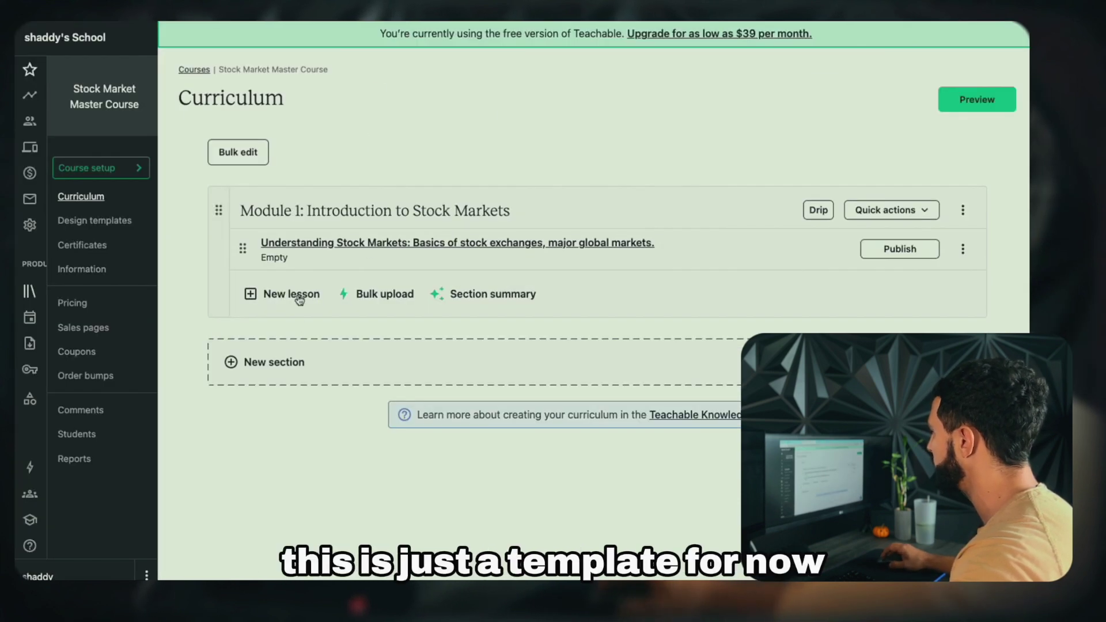
click(292, 295)
key(ctrl+v)
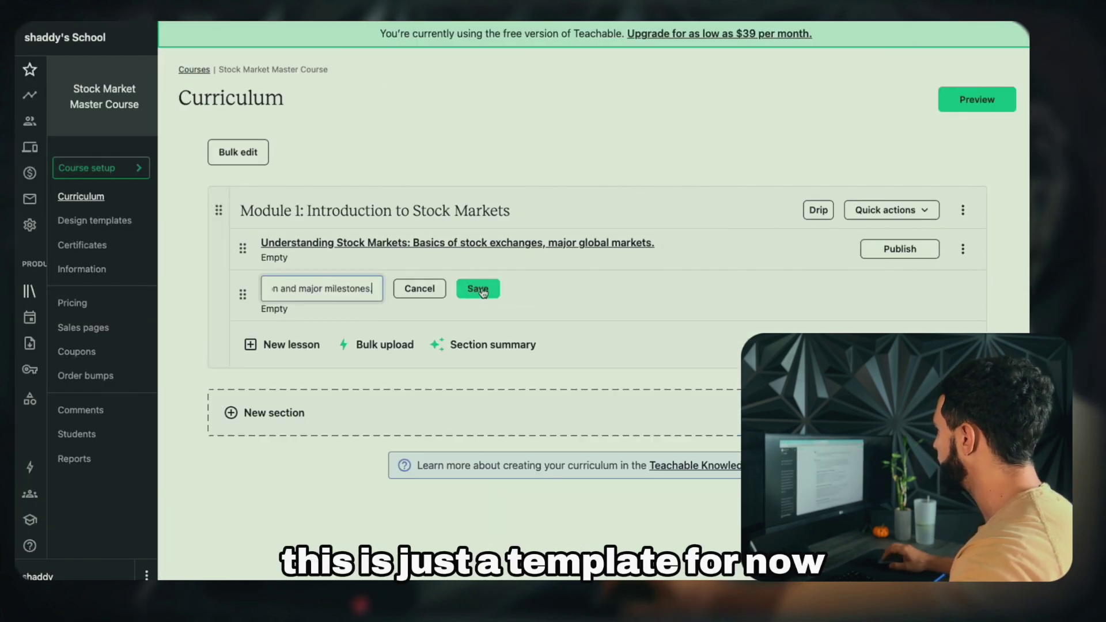
key(Return)
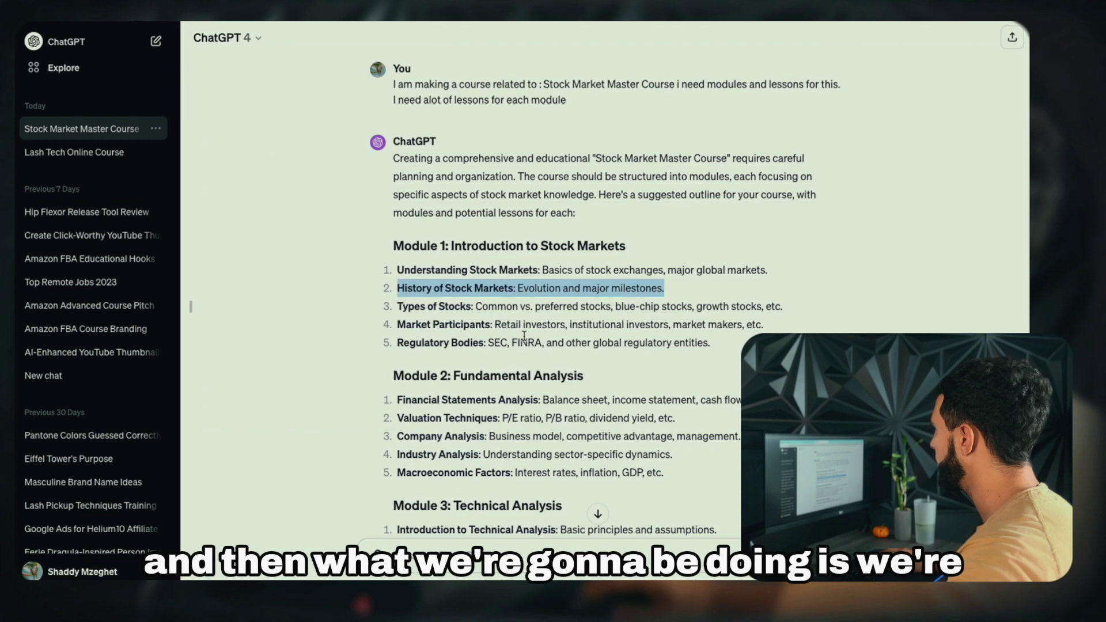
Add Module 1 lessons Types of Stocks and Market Participants from the ChatGPT outline
drag(396, 305, 783, 306)
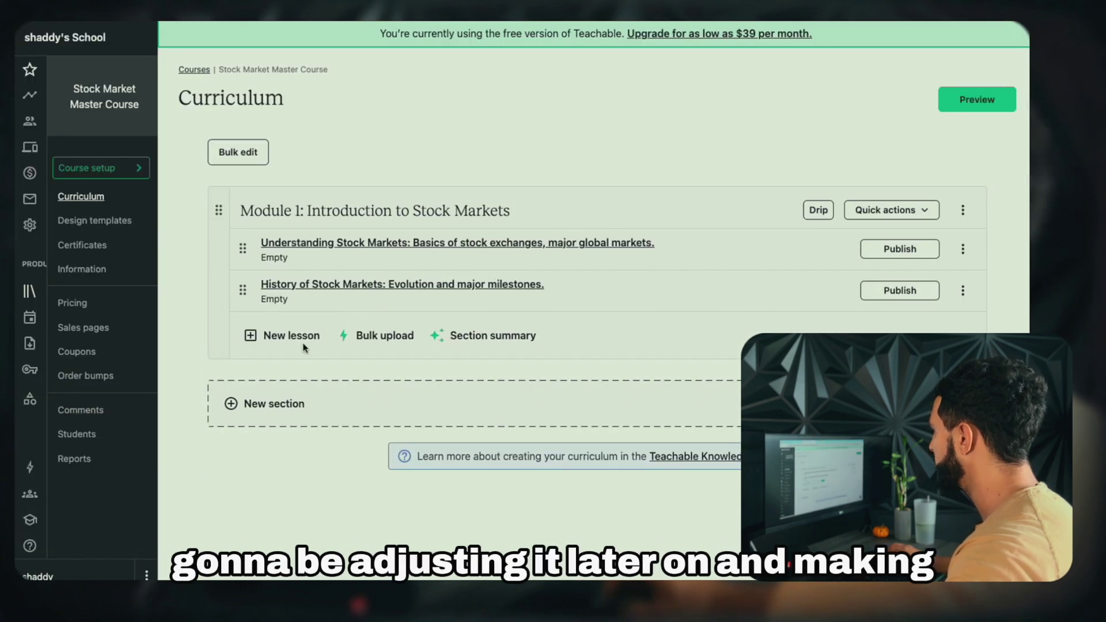
click(304, 339)
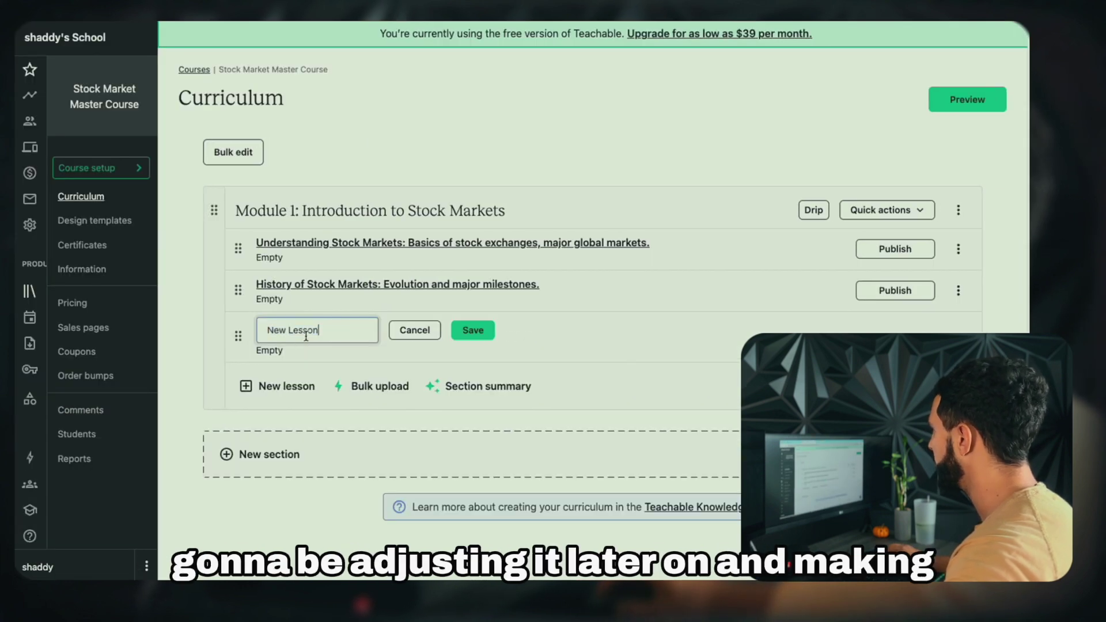
key(Return)
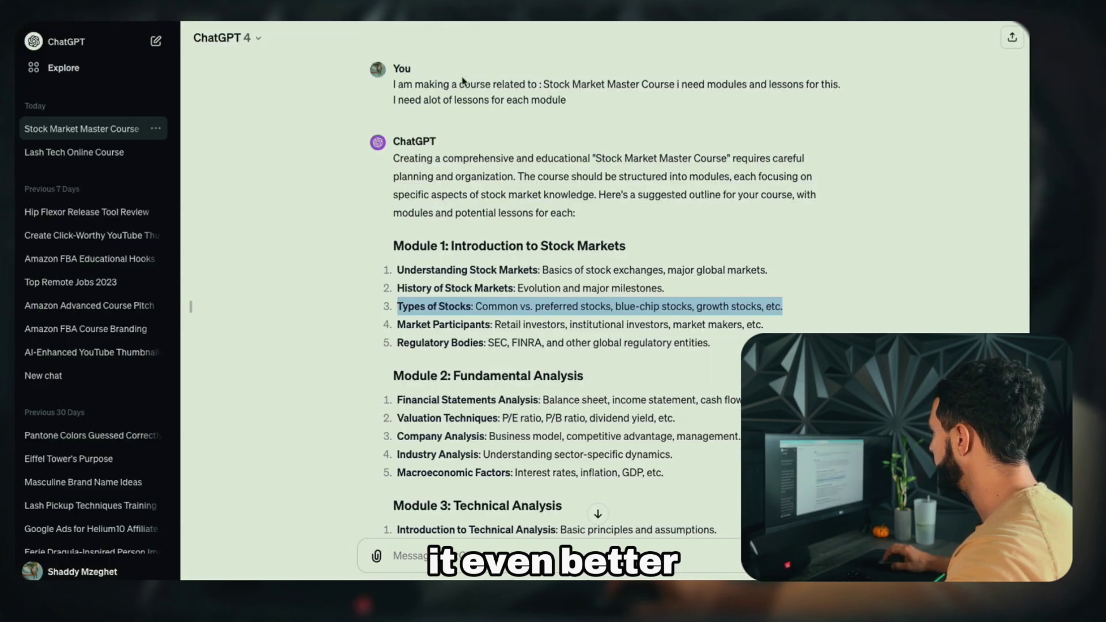
drag(396, 325, 763, 324)
key(ctrl+c)
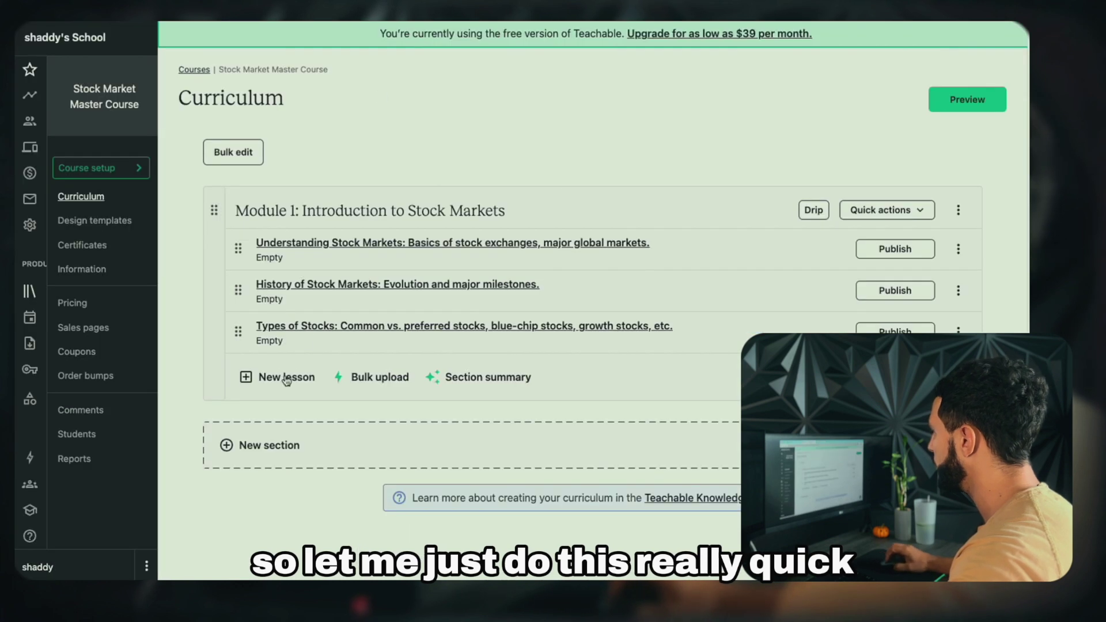
click(286, 378)
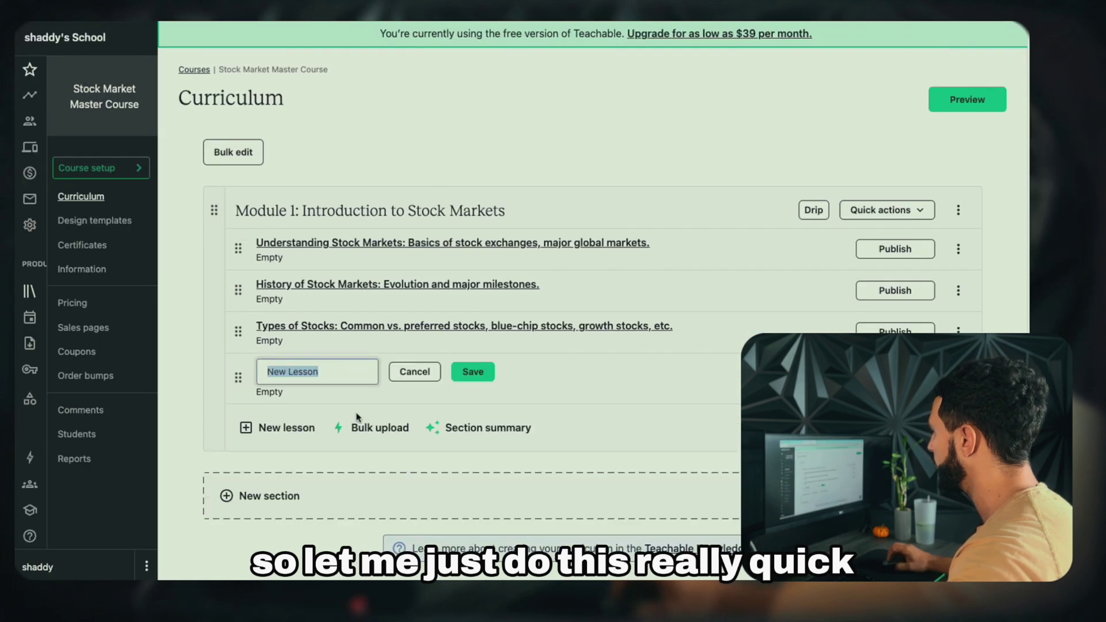
key(ctrl+v)
key(Return)
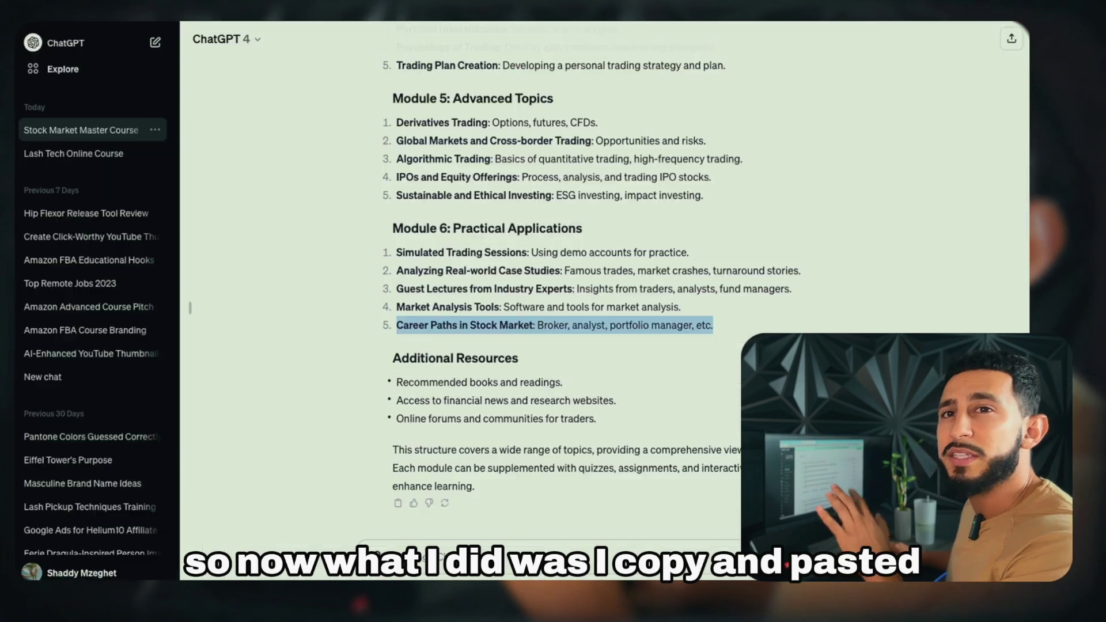
Scroll the curriculum to review Module 2: Fundamental Analysis and its lessons
scroll(506, 188, up, 10)
scroll(506, 188, down, 5)
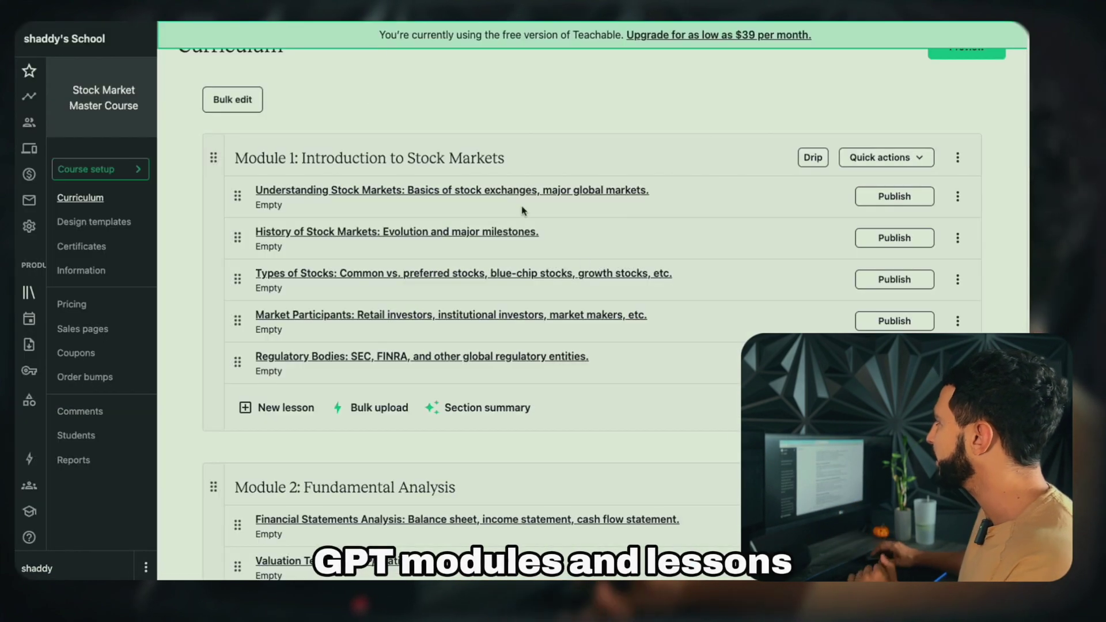
scroll(478, 212, up, 1)
scroll(479, 212, down, 8)
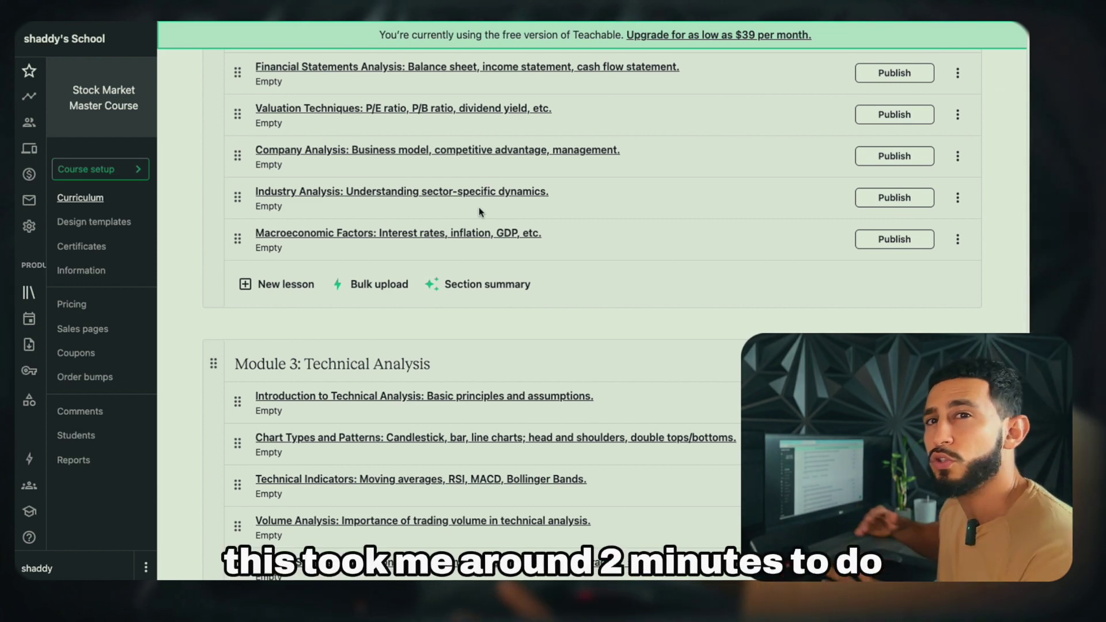
scroll(479, 211, up, 8)
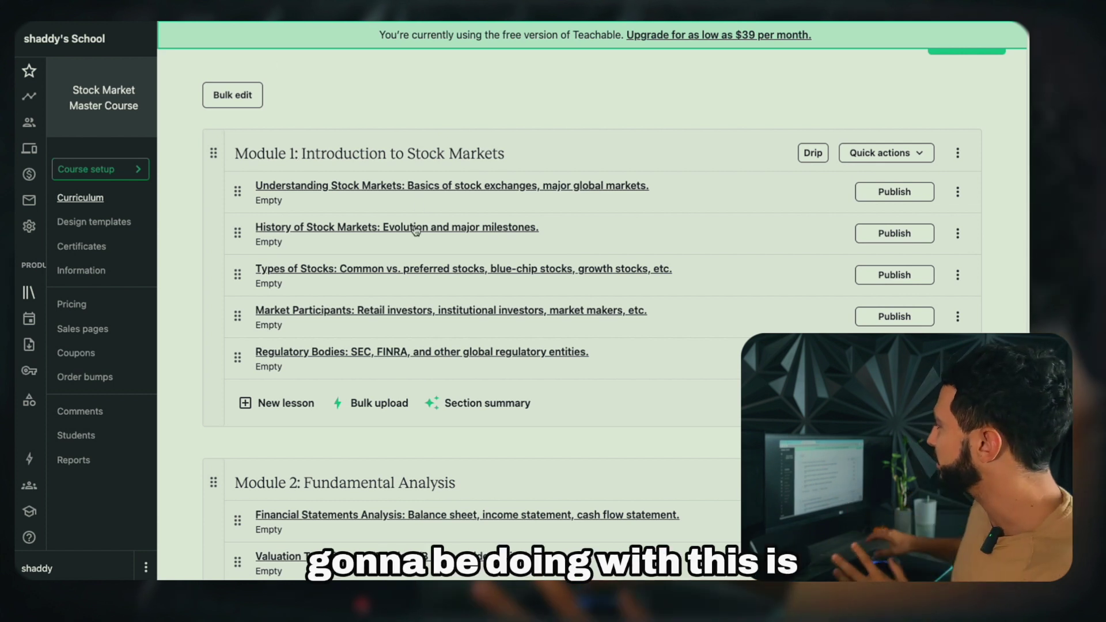
click(959, 192)
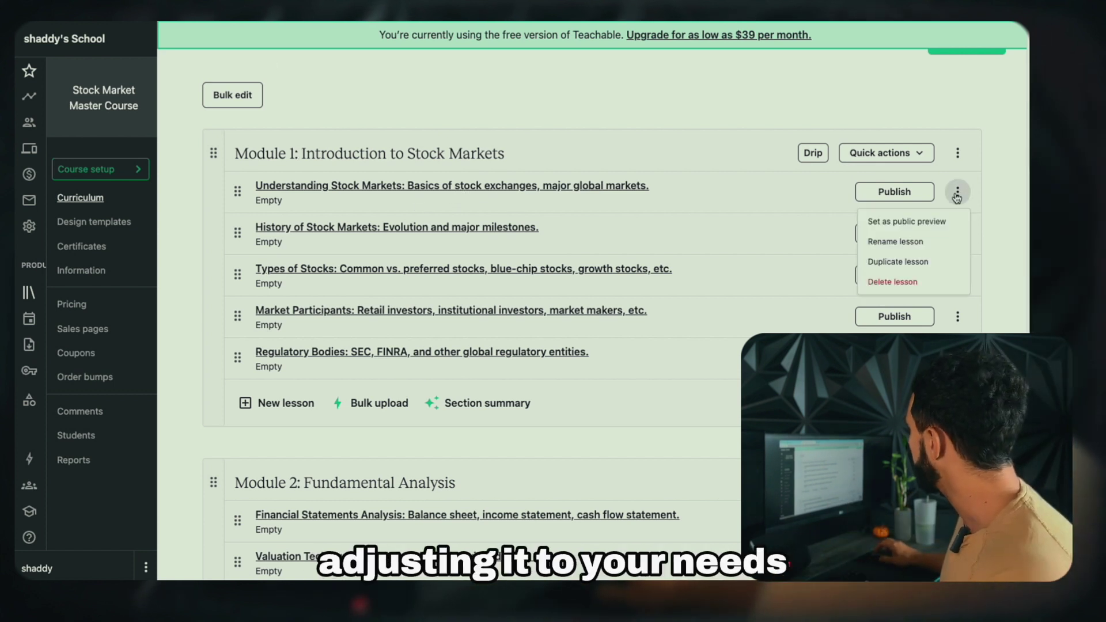
click(469, 188)
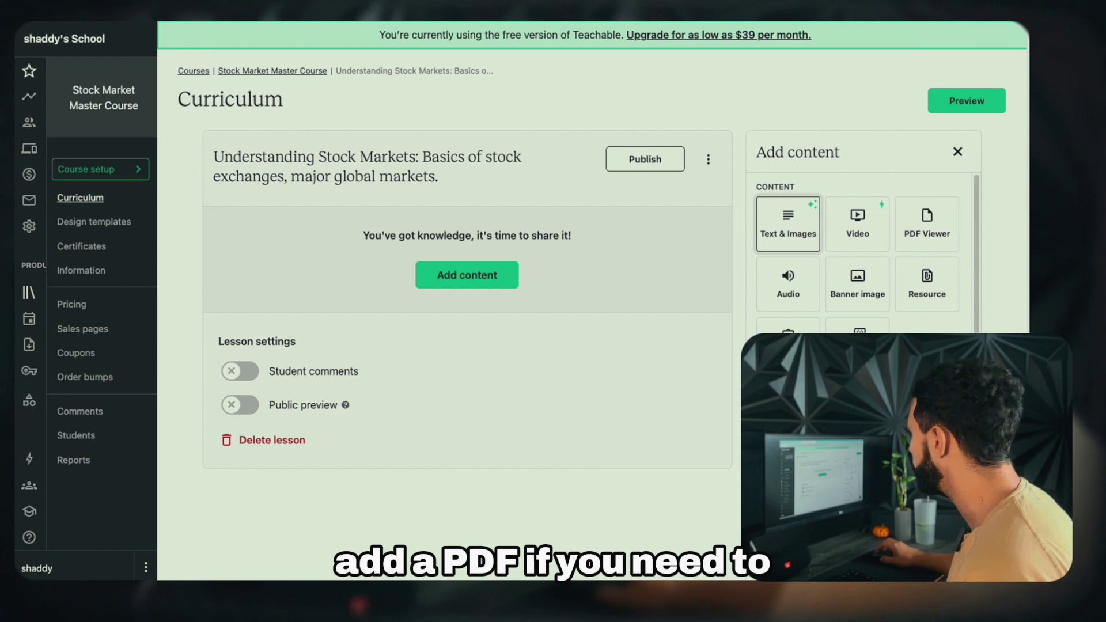
click(301, 70)
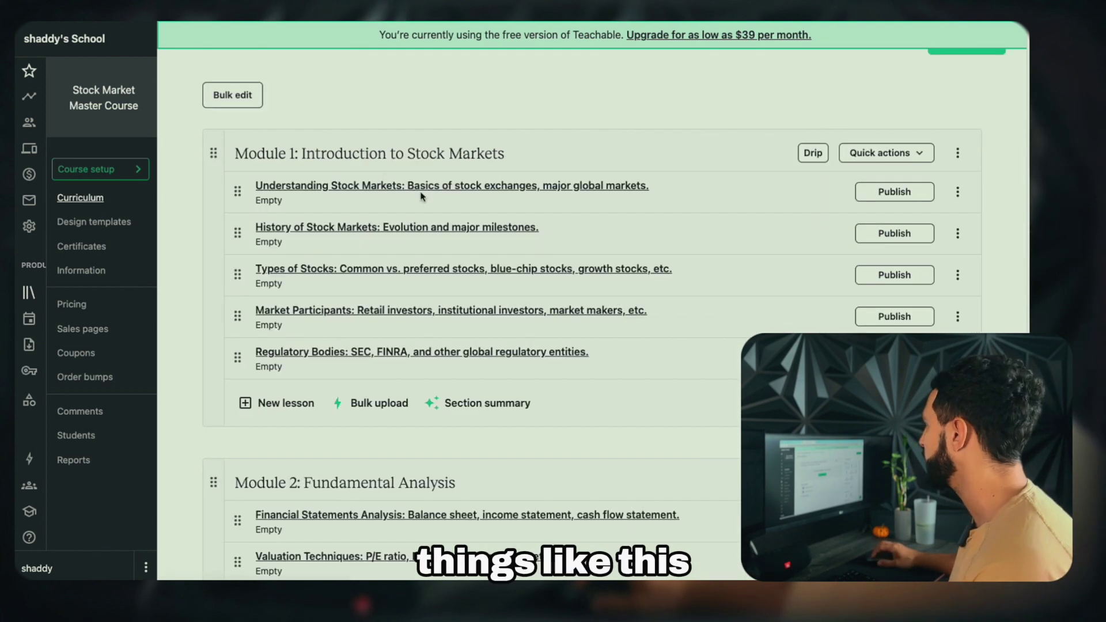
scroll(420, 196, down, 2)
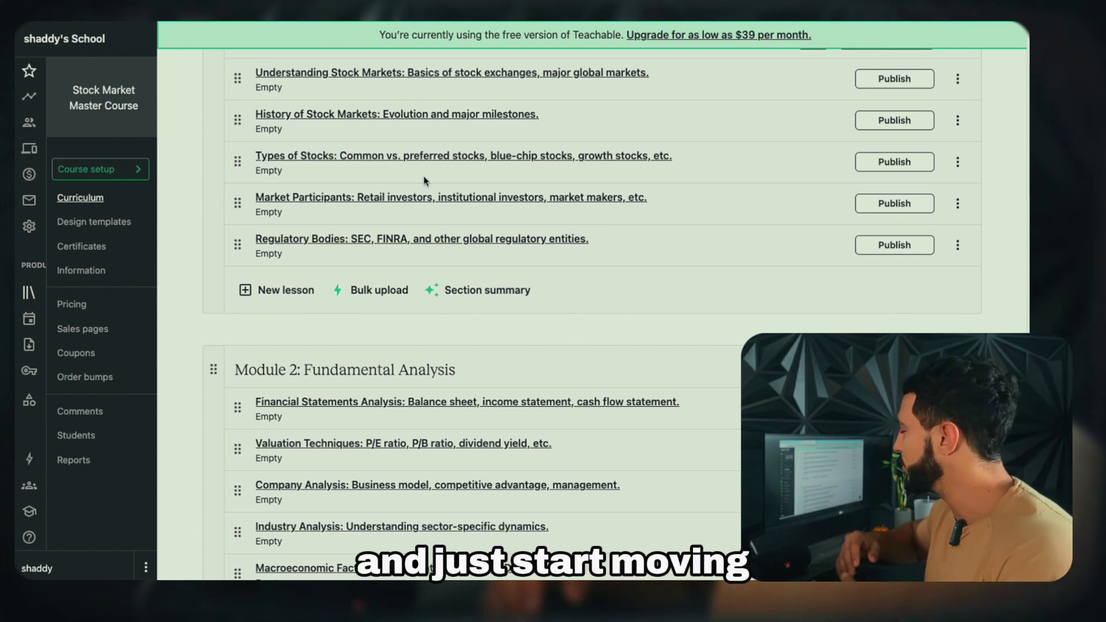
scroll(359, 227, down, 7)
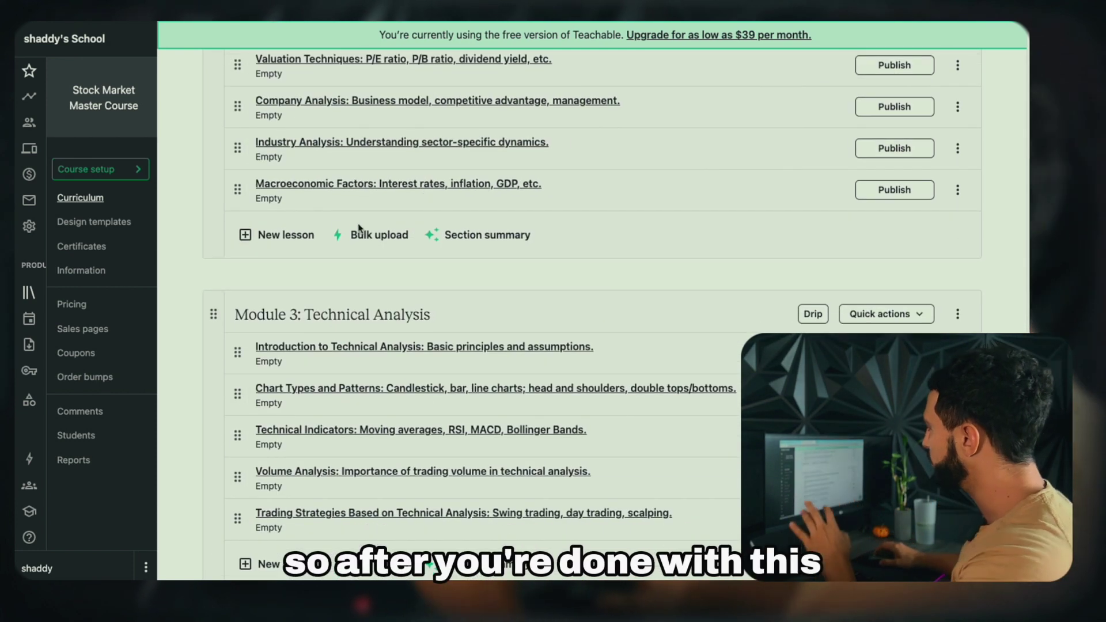
scroll(358, 227, down, 4)
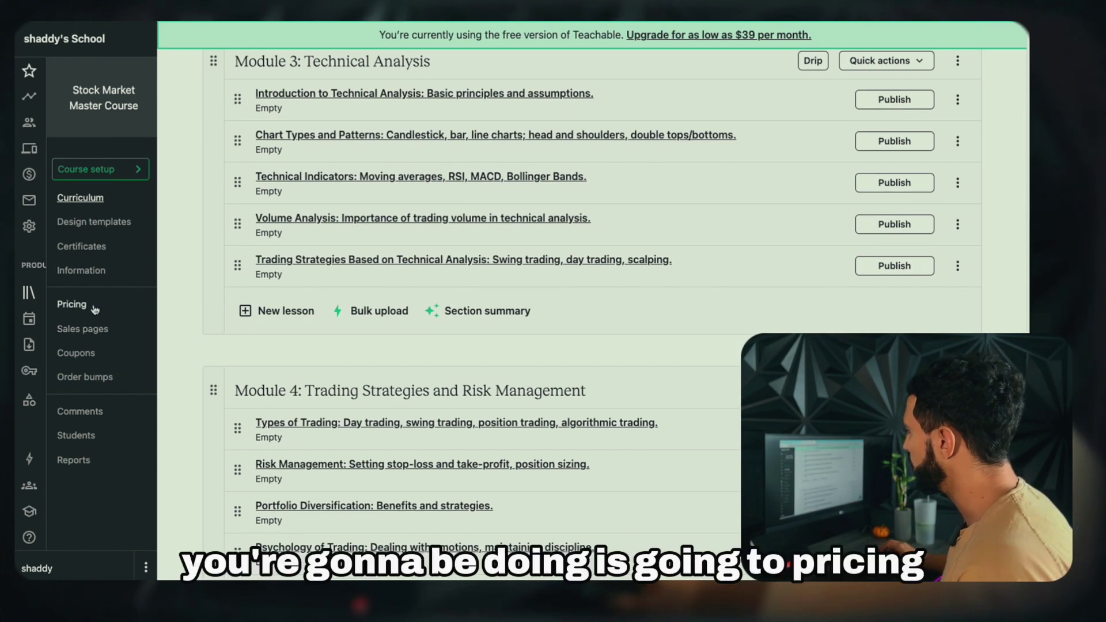
Start a new pricing plan of type One-time purchase
click(94, 309)
click(567, 228)
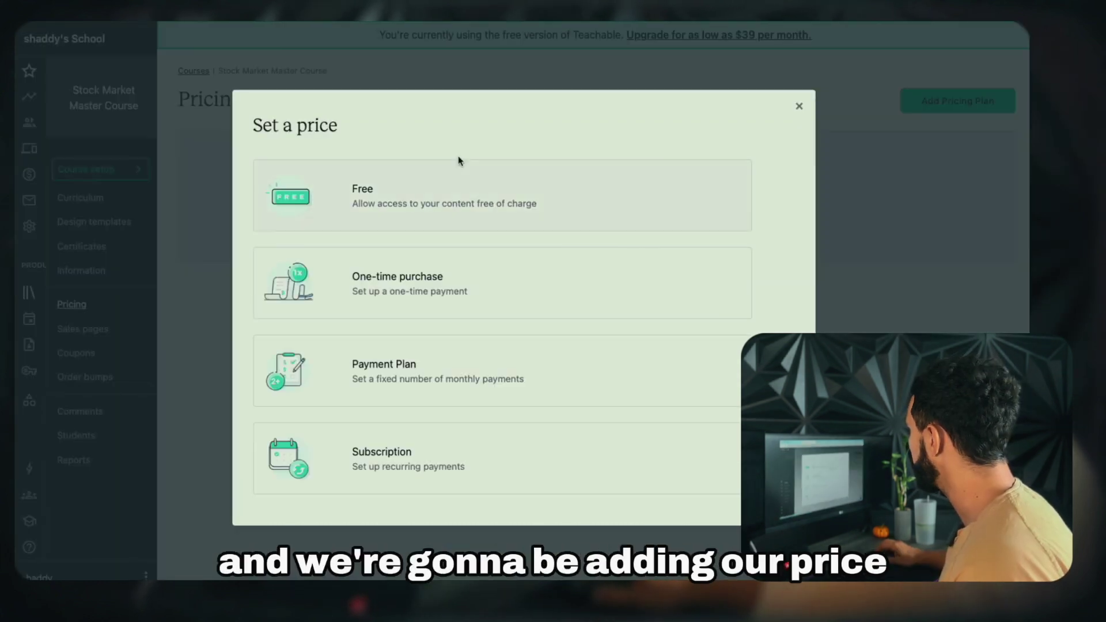
click(450, 277)
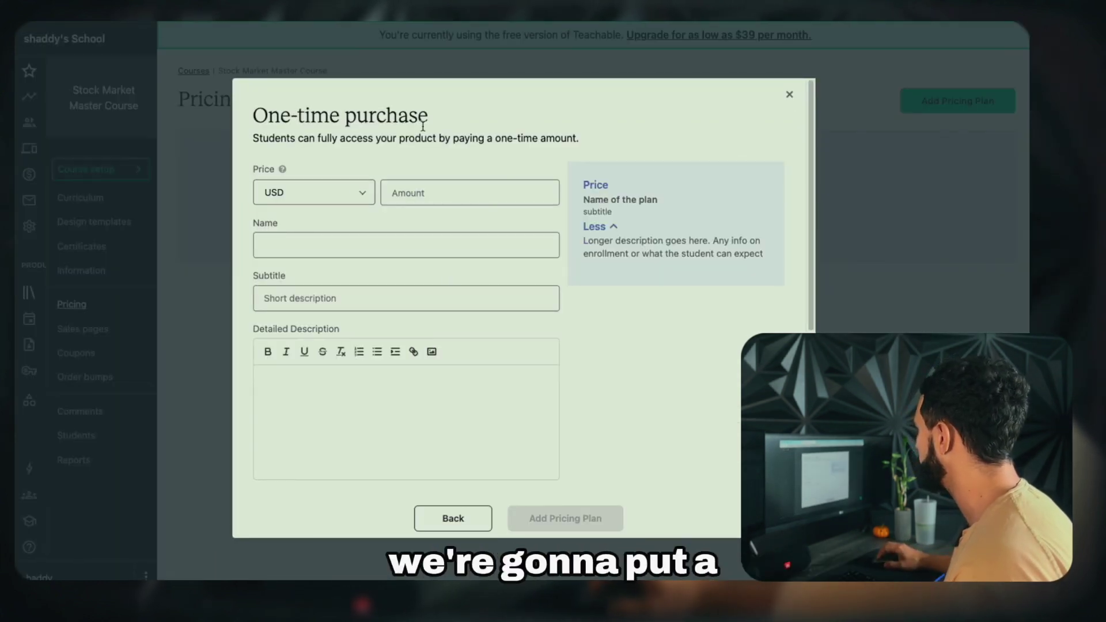
click(464, 517)
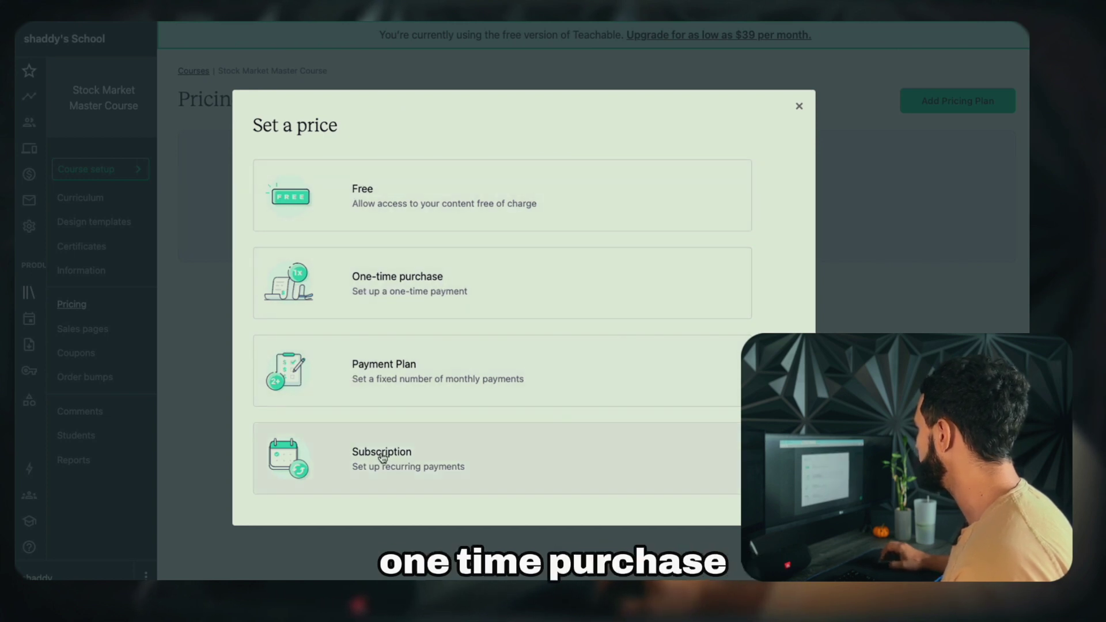
click(378, 303)
Create the plan with amount 499 and name 'Stock Master Course'
click(437, 191)
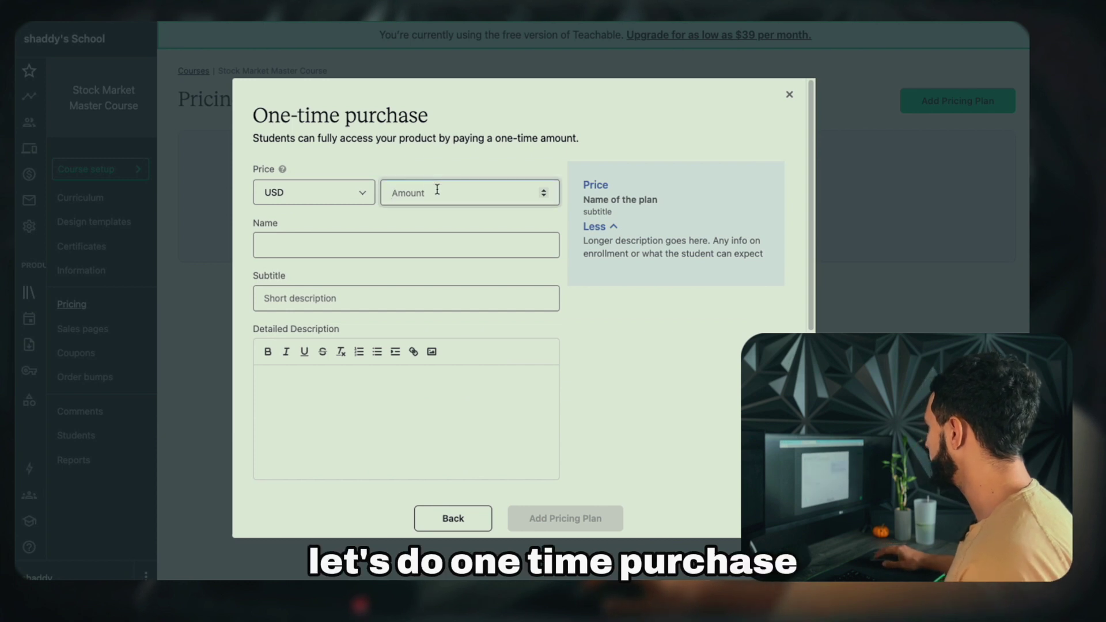
text(499)
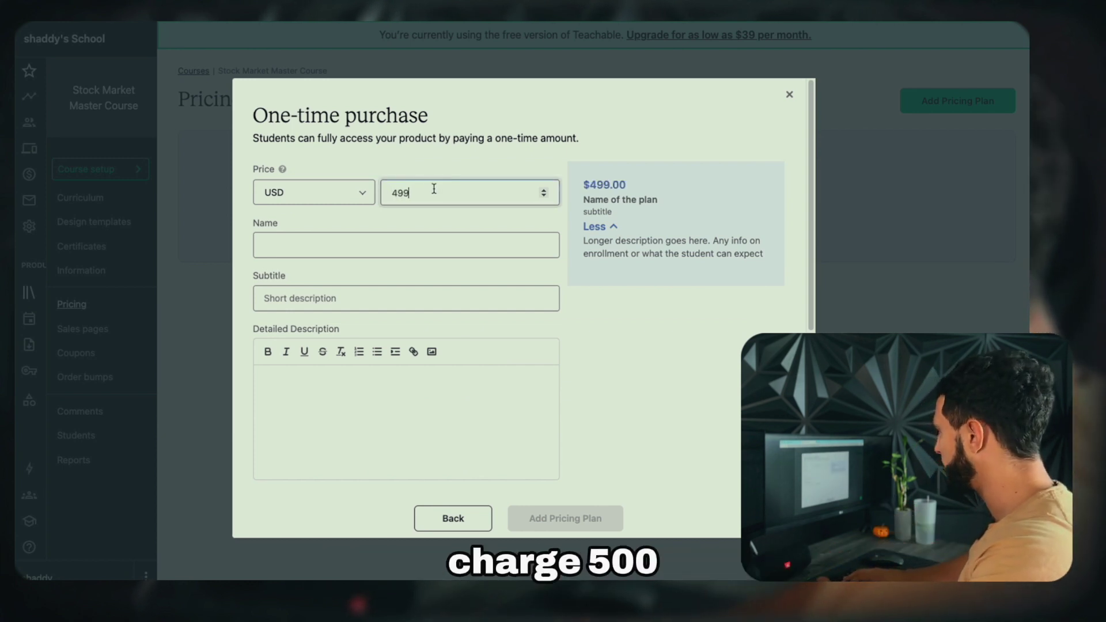
click(356, 241)
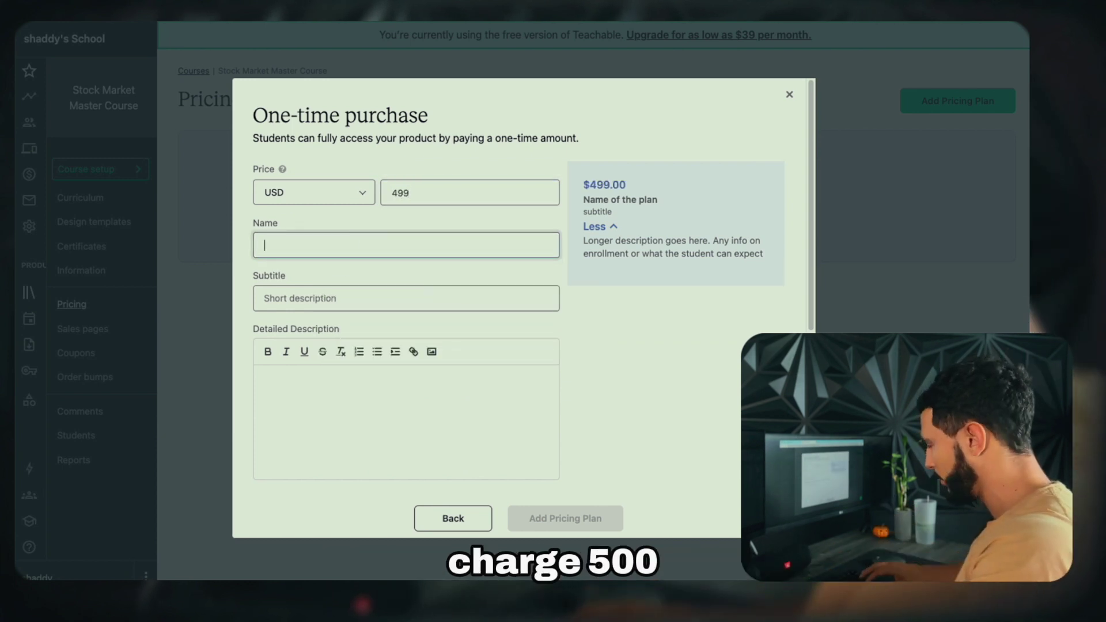
text(Stock Master Course)
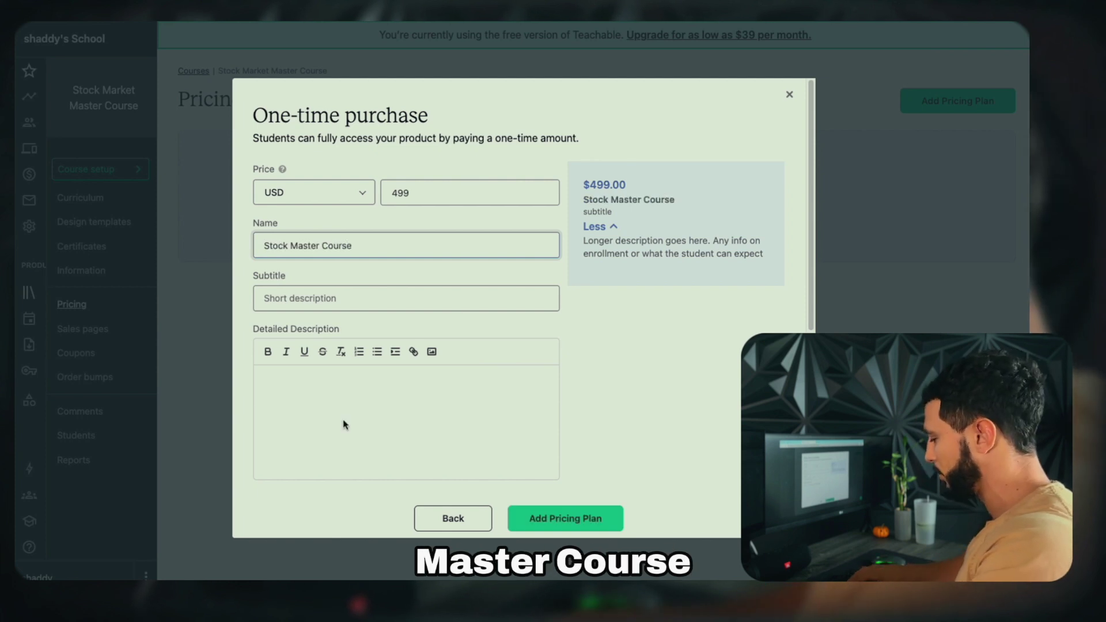
click(343, 424)
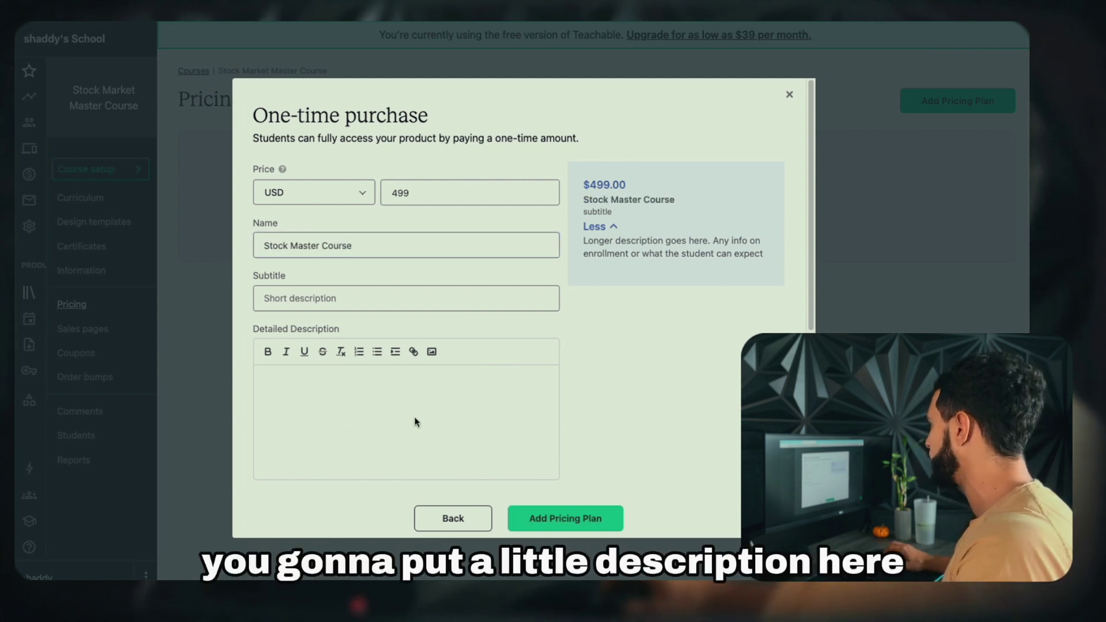
click(540, 519)
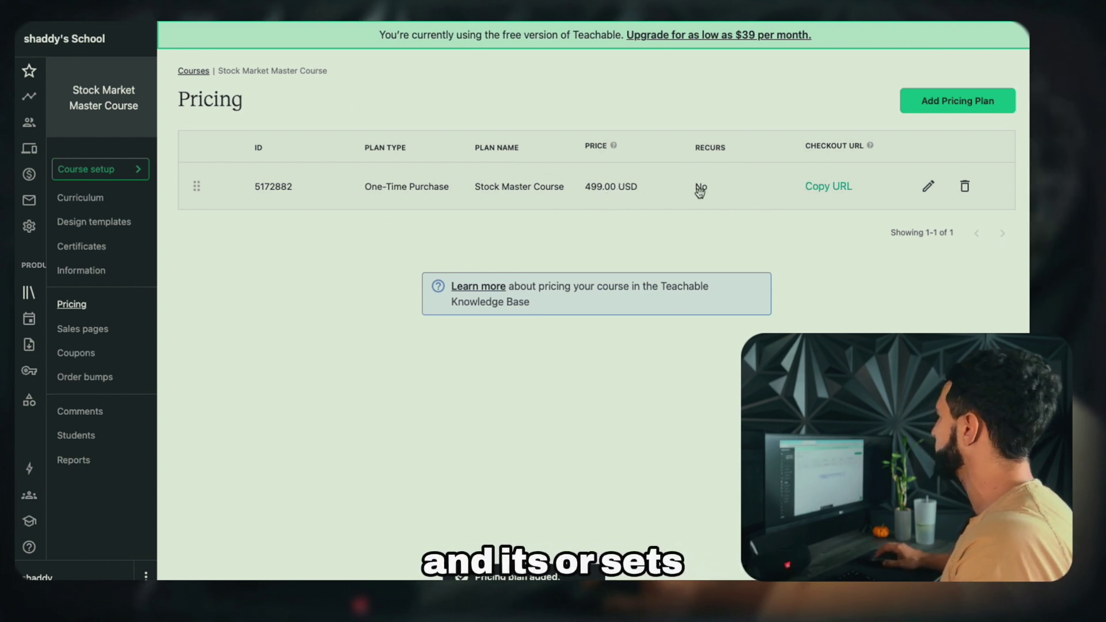
click(84, 329)
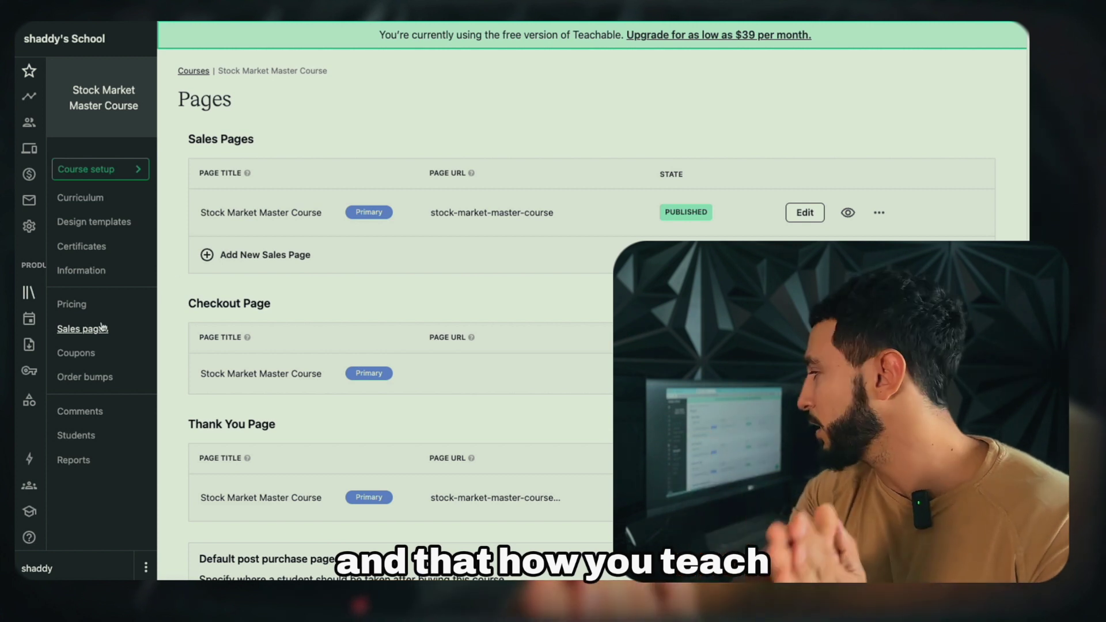
Edit the Stock Market Master Course sales page and scroll its preview
click(806, 214)
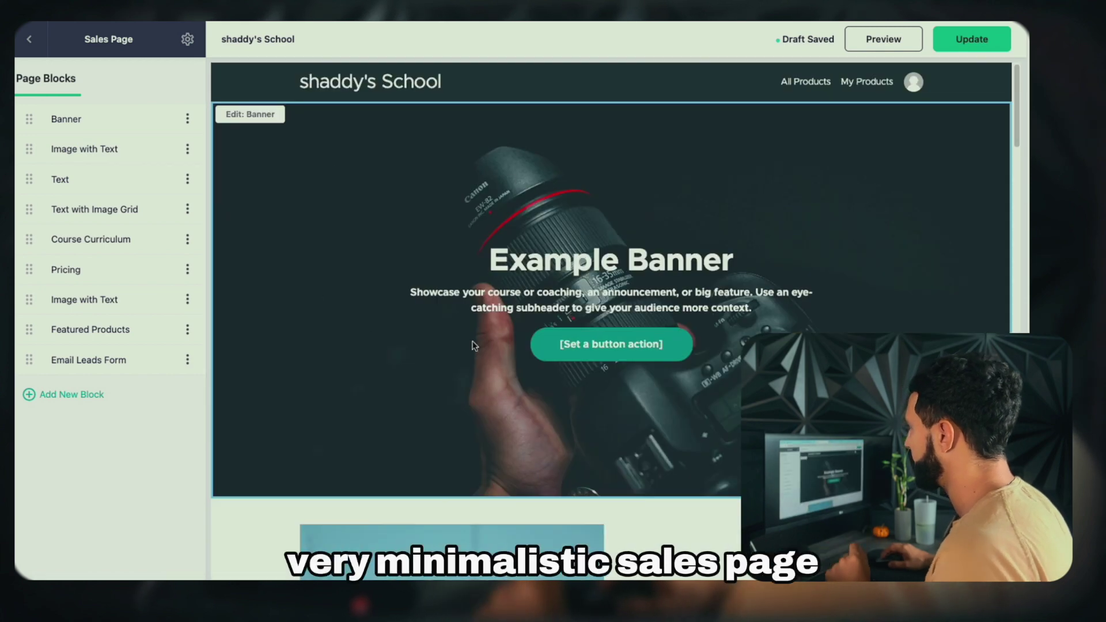
scroll(496, 243, down, 15)
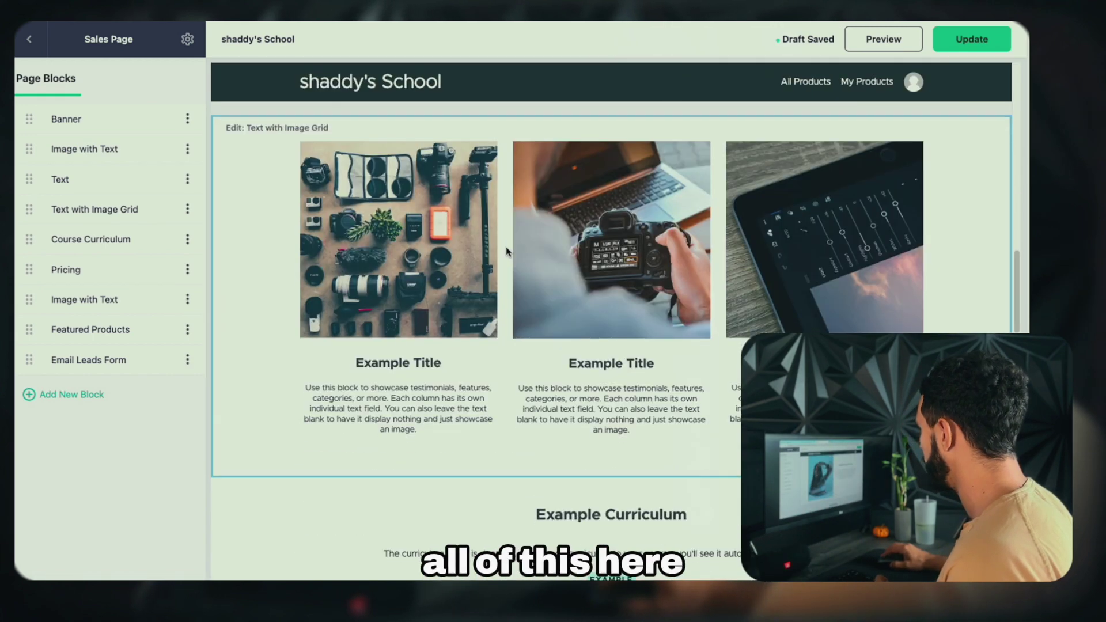